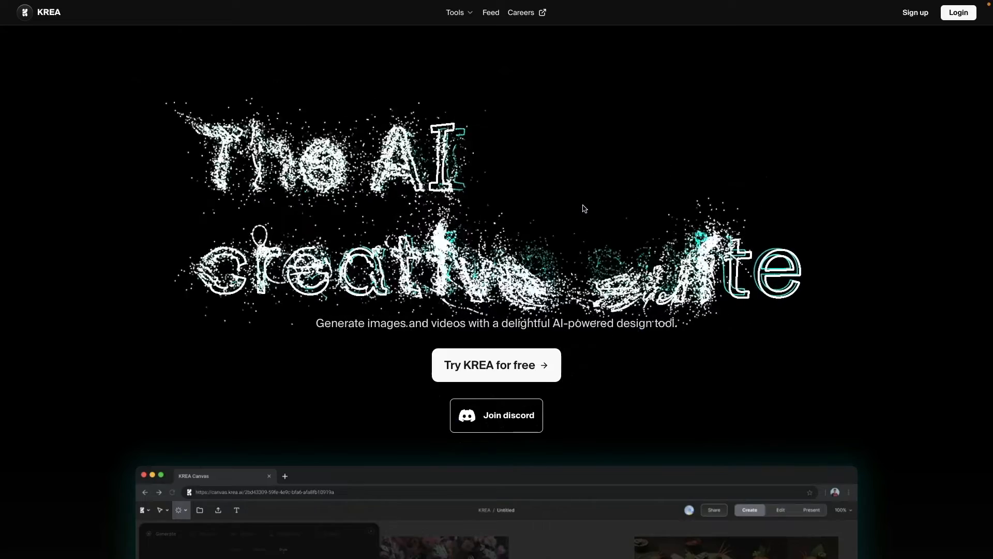
# Look through the KREA landing page, including its feature overview and the Roadmap
pyautogui.scroll(-9, 546, 207)
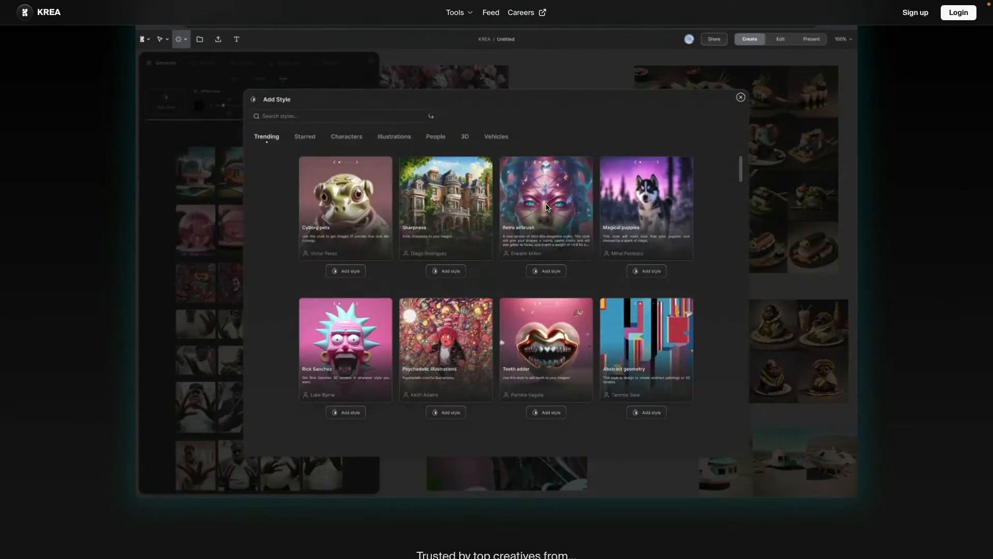
pyautogui.scroll(3, 547, 207)
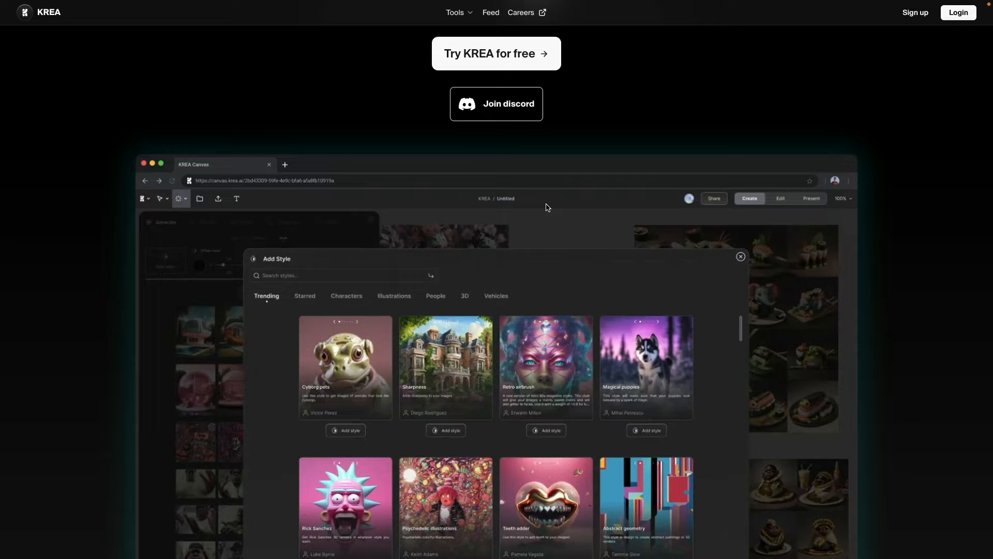
pyautogui.scroll(-10, 523, 200)
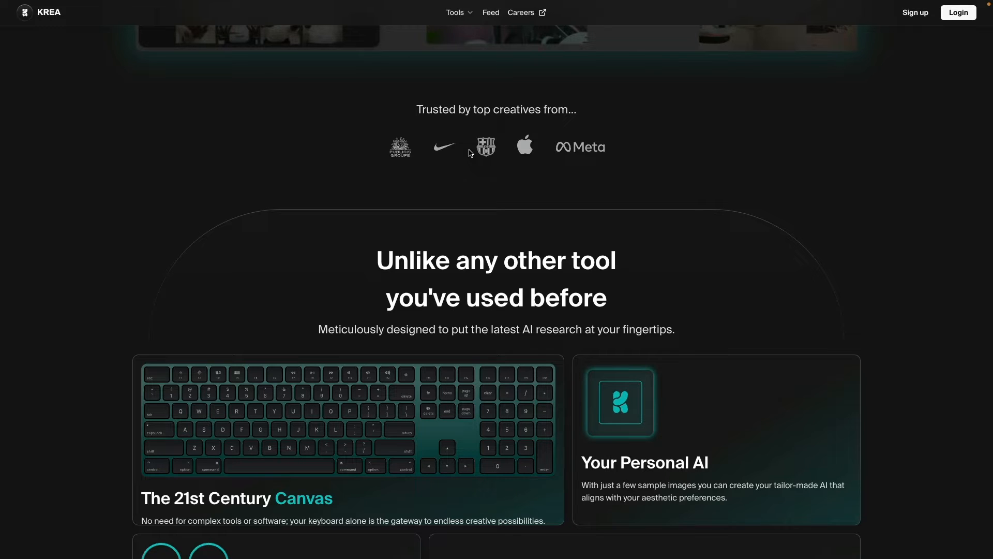
pyautogui.scroll(-10, 468, 155)
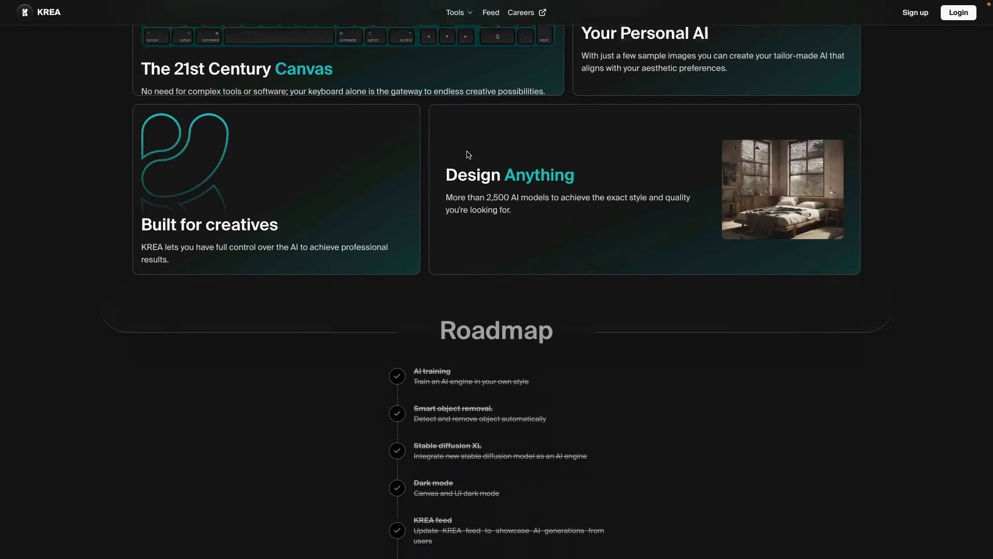
pyautogui.scroll(-5, 503, 292)
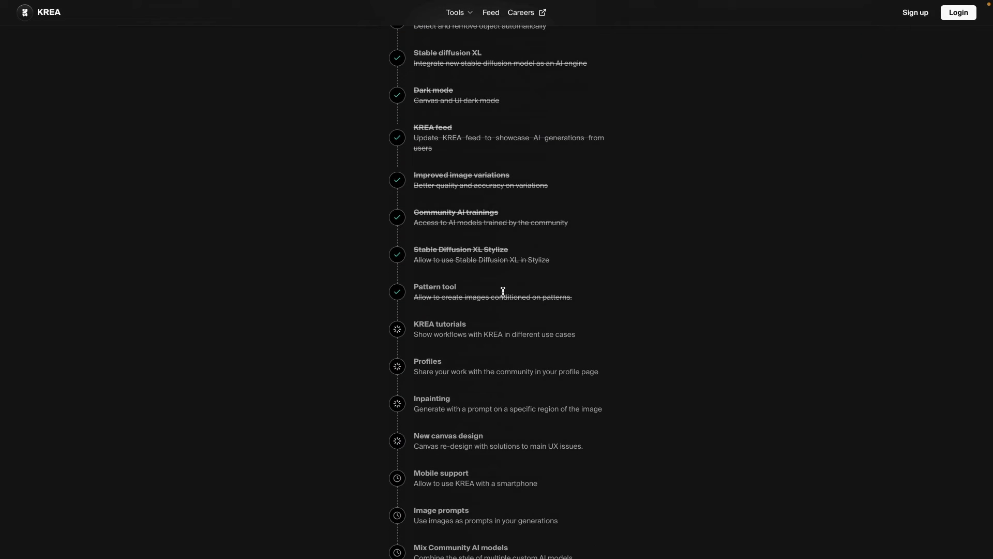
pyautogui.scroll(-4, 496, 305)
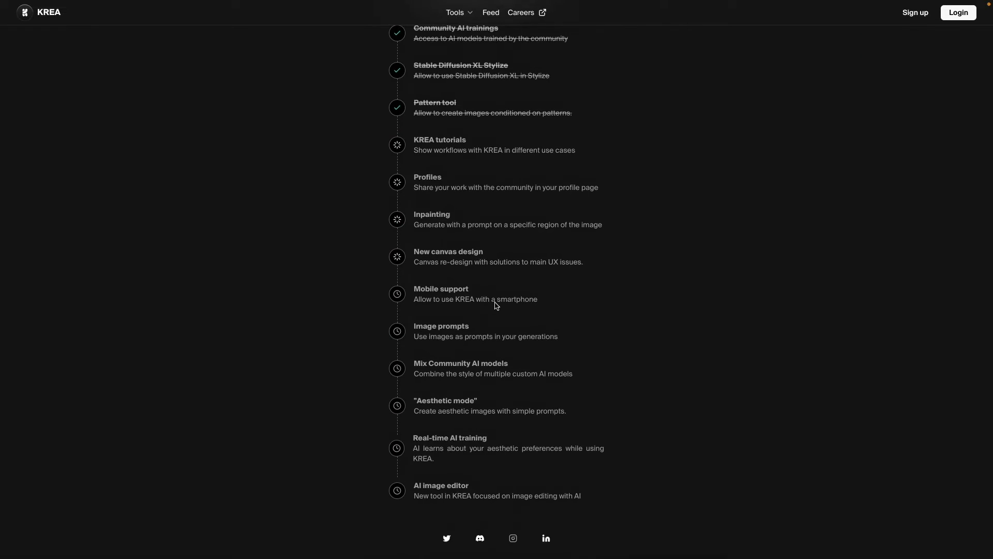
pyautogui.scroll(20, 495, 304)
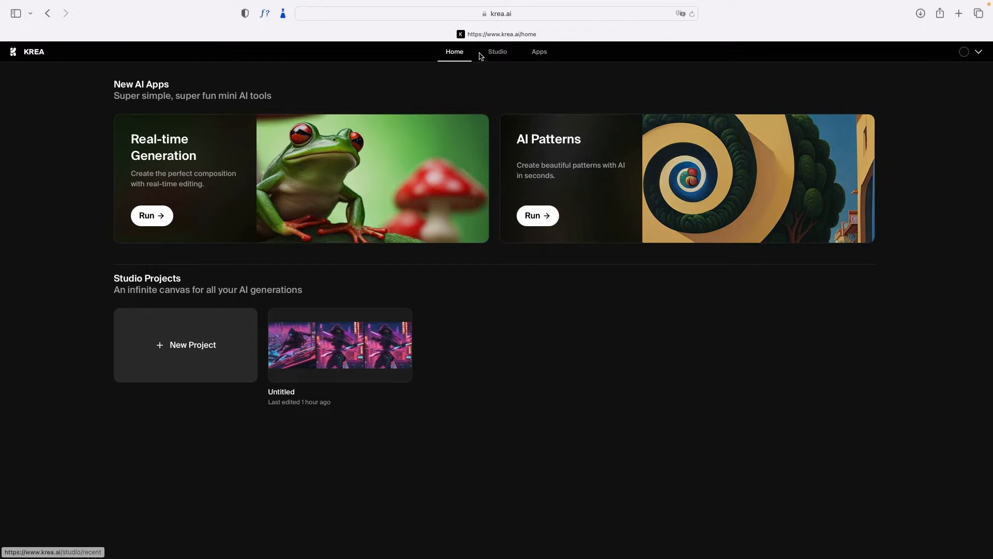
# Visit the Studio page, switch to the Apps page and dismiss its KREA Apps introduction
pyautogui.click(506, 56)
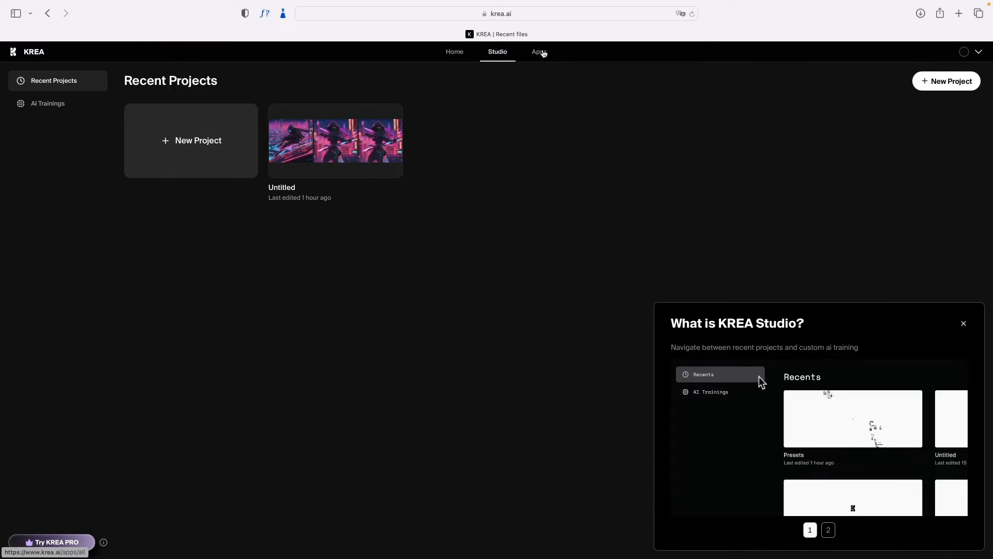
pyautogui.click(543, 53)
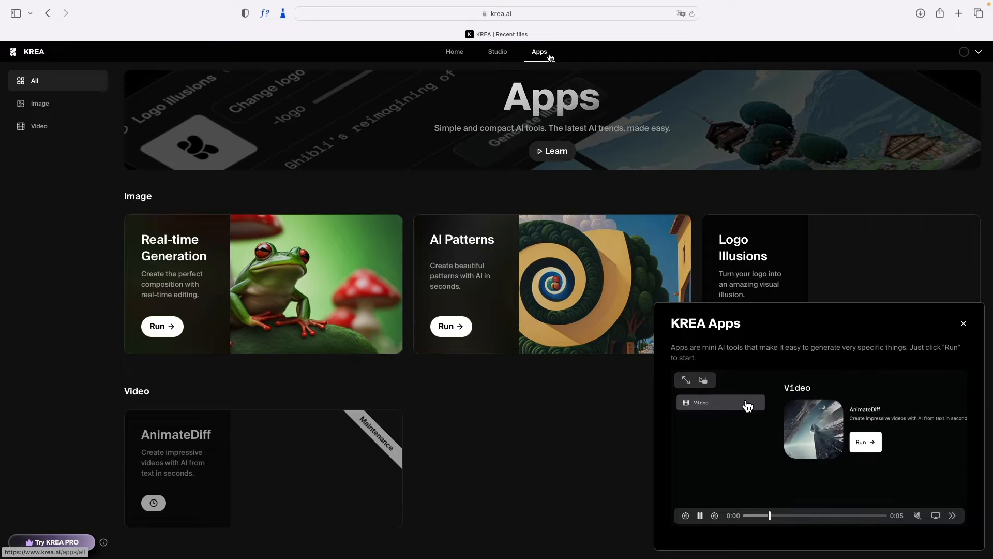
pyautogui.scroll(-1, 695, 176)
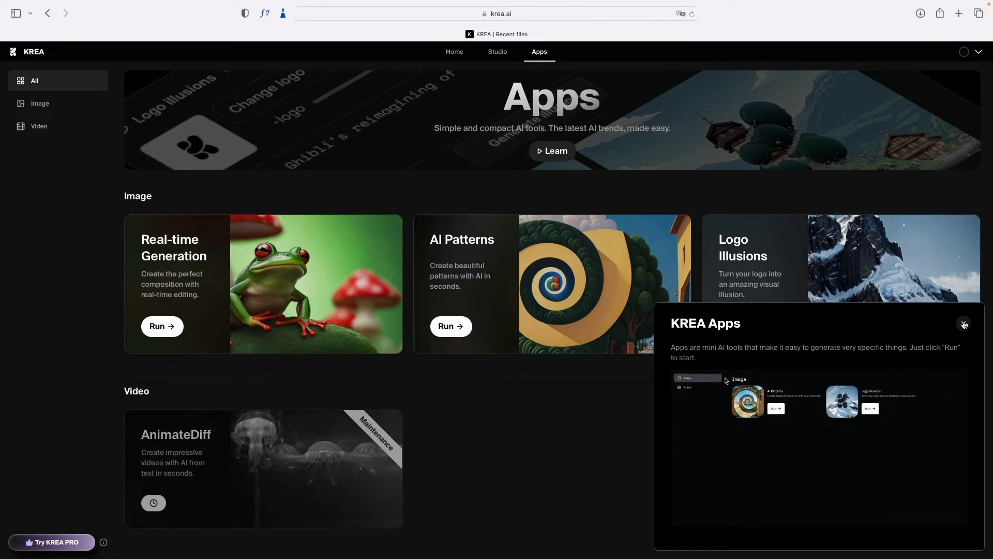
pyautogui.click(963, 325)
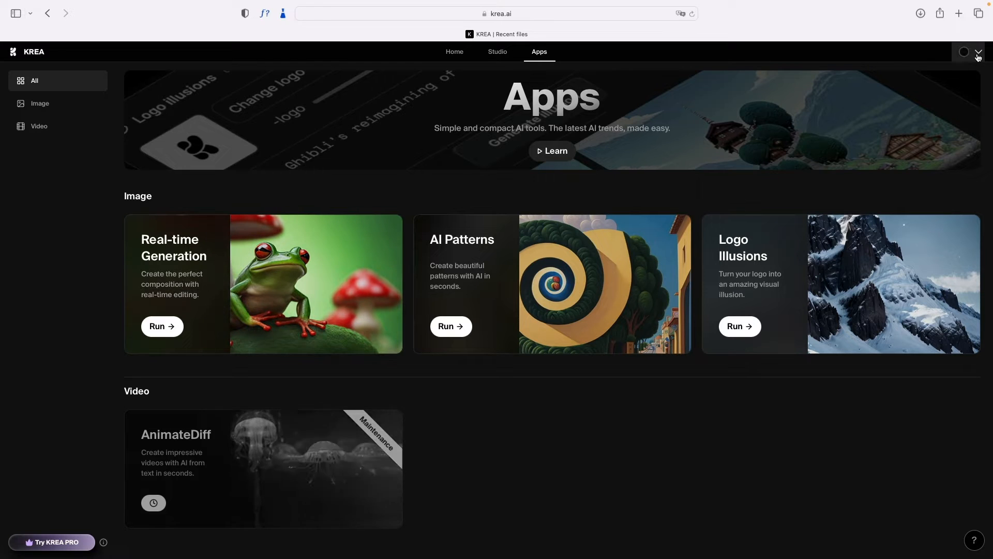
# View the comparison of the KREA Free and KREA Pro plans and close it
pyautogui.click(978, 57)
pyautogui.click(964, 123)
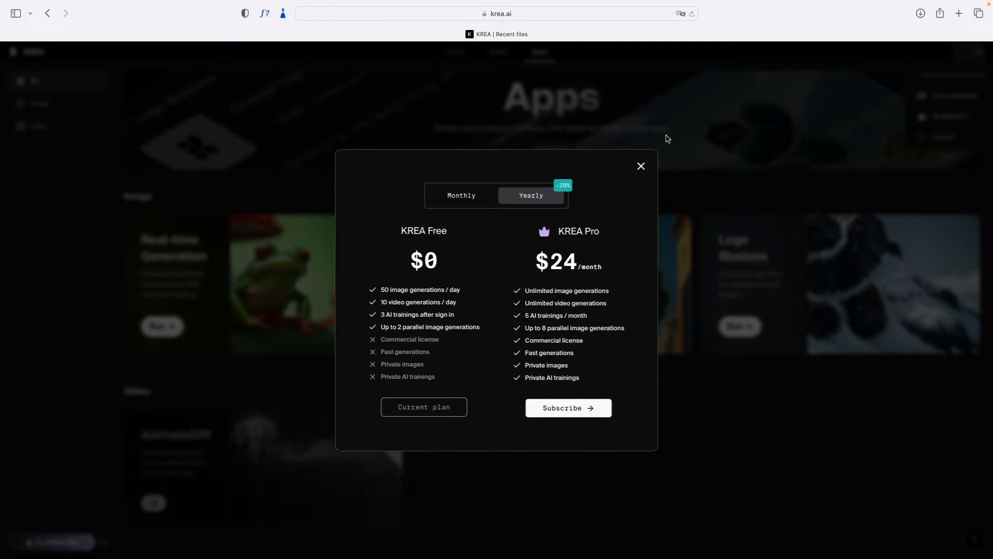
pyautogui.click(721, 167)
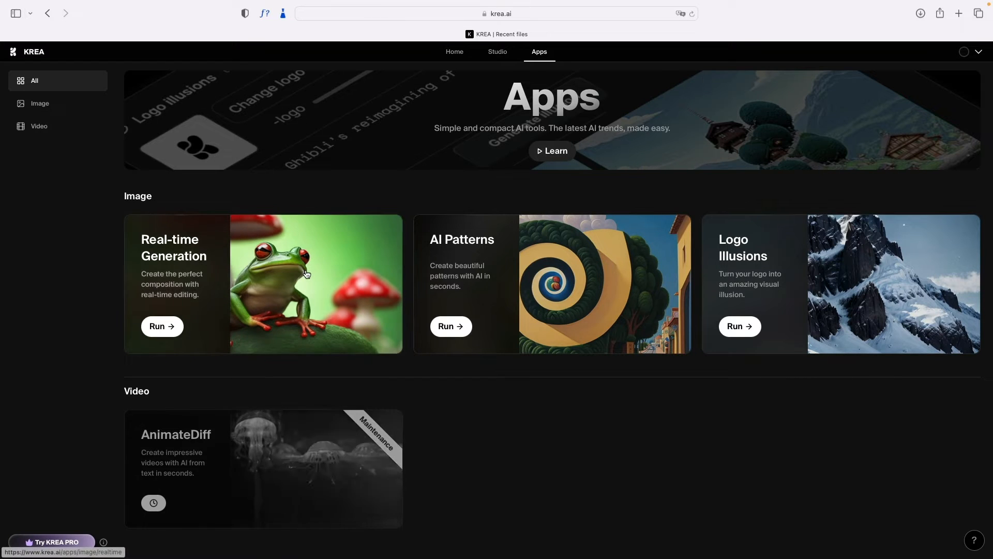
# Open the Real-time Generation app and examine its existing prompt
pyautogui.click(263, 295)
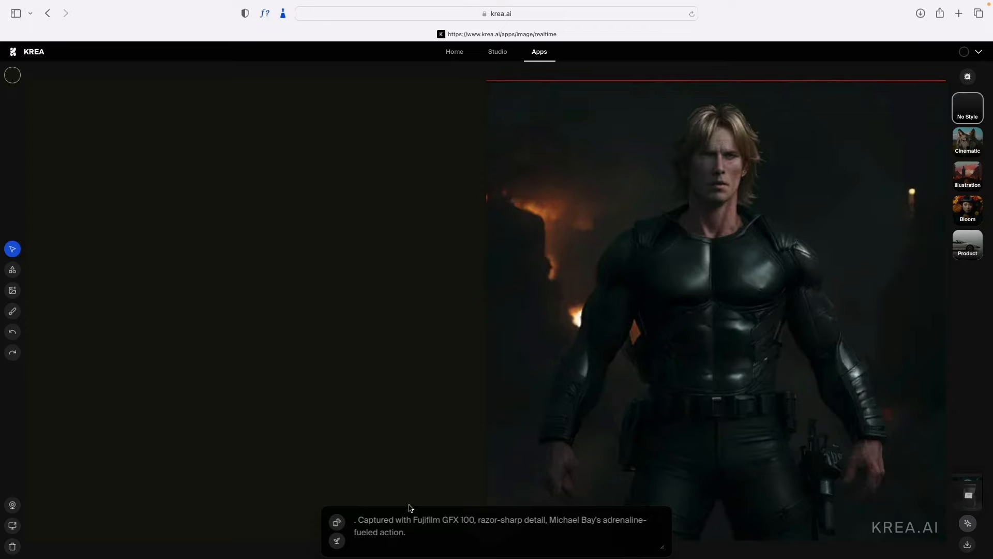
pyautogui.moveTo(417, 532); pyautogui.dragTo(357, 519)
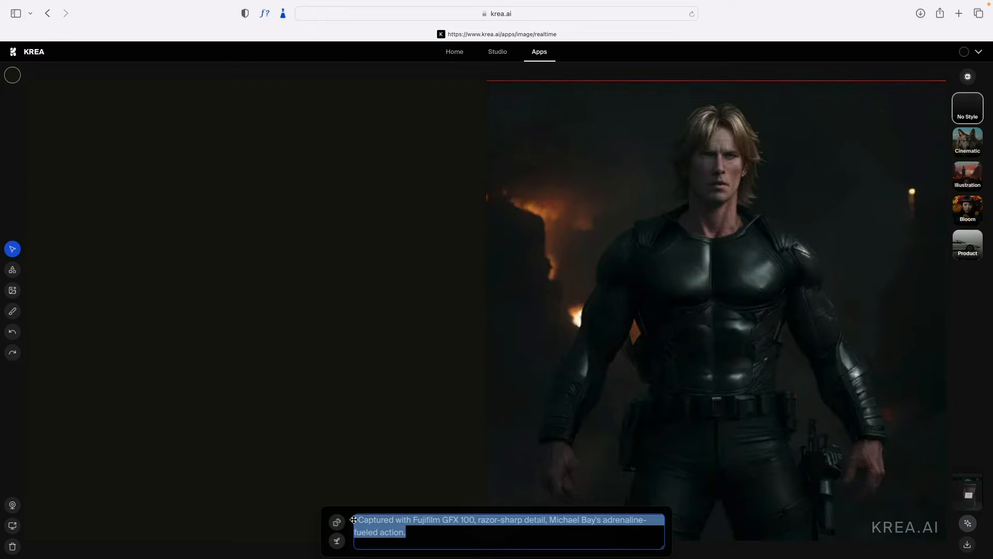
pyautogui.click(432, 533)
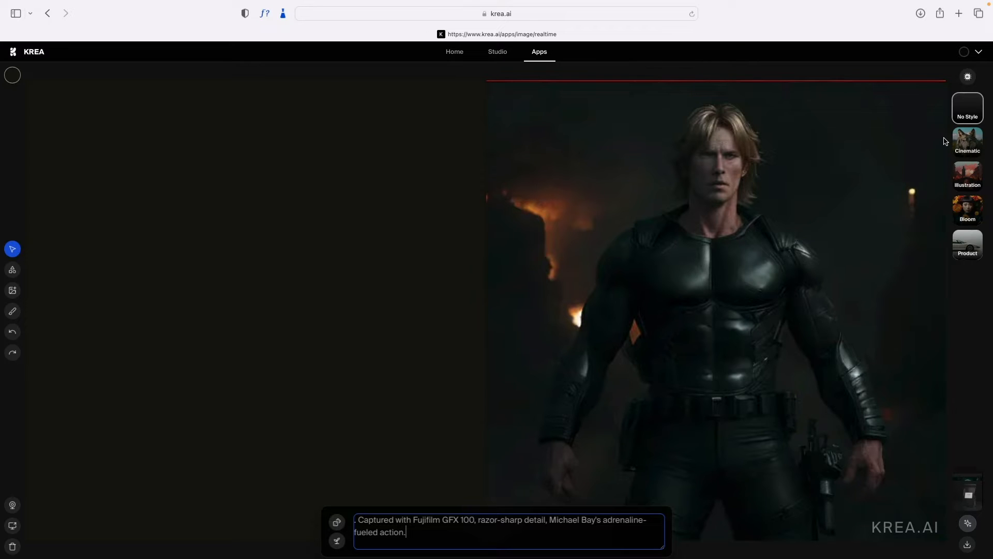
# Try the Cinematic and Bloom styles on the generated image and settle on the Product style
pyautogui.click(963, 141)
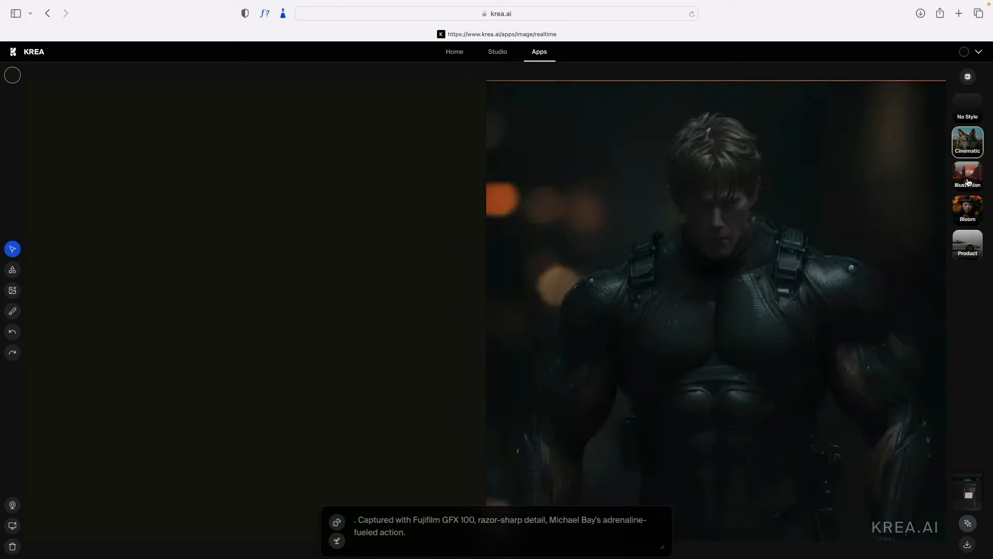
pyautogui.click(969, 206)
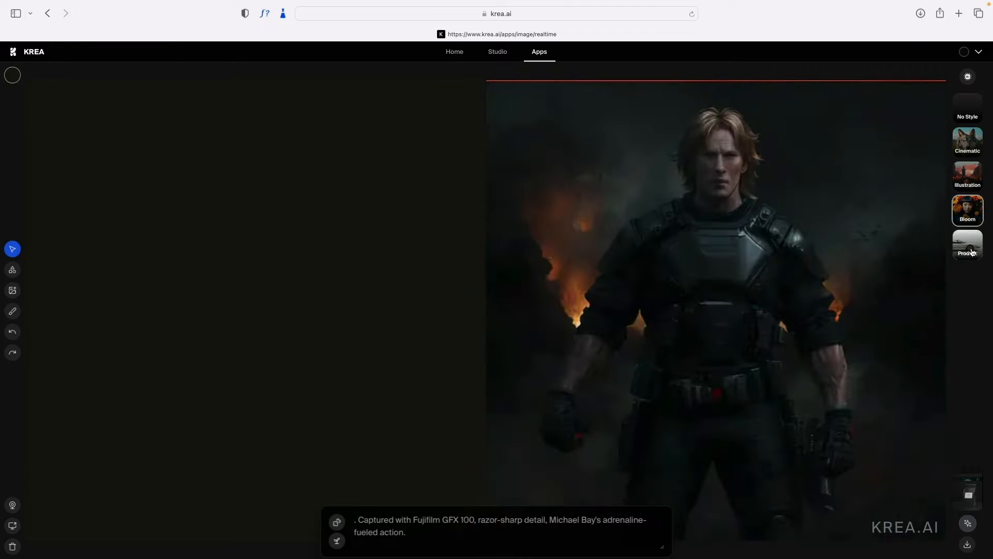
pyautogui.click(971, 252)
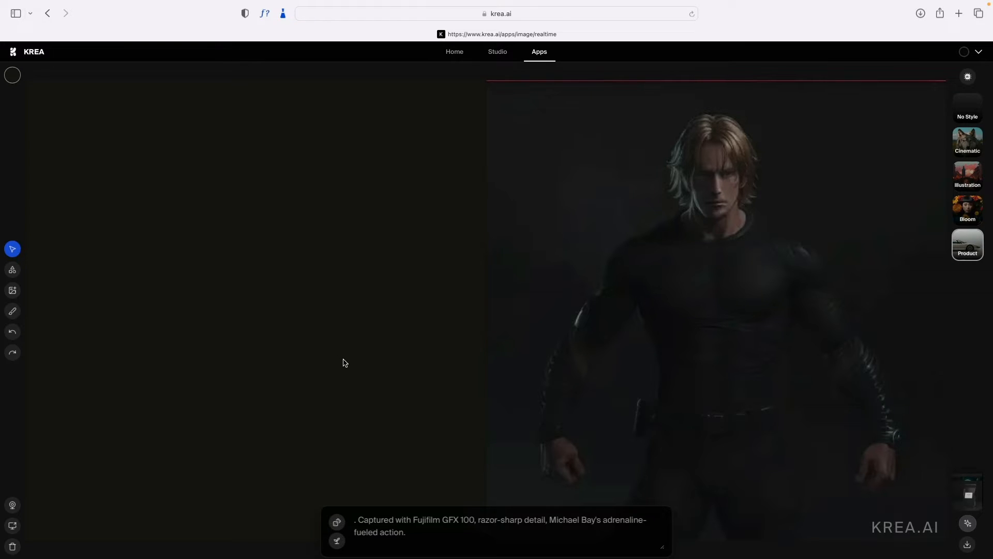
# Replace the prompt with "Advertisement Photography: A dynamic sports energy drink , splashed with cool water droplets, vivid and refreshing against a bright"
pyautogui.moveTo(420, 533); pyautogui.dragTo(348, 520)
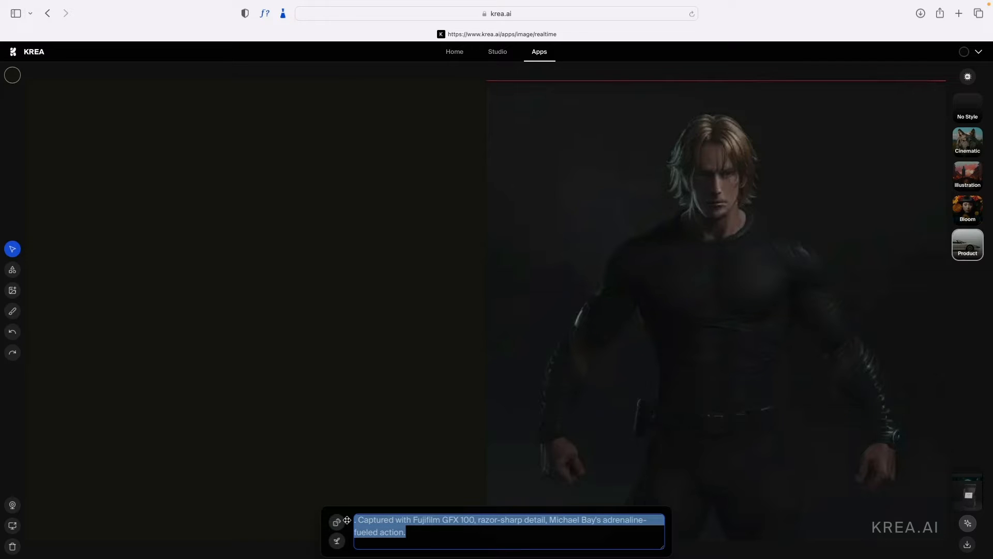
pyautogui.write('Advertisement Photography: A dynamic sports energy drink , splashed with cool water droplets, vivid and refreshing against a bright')
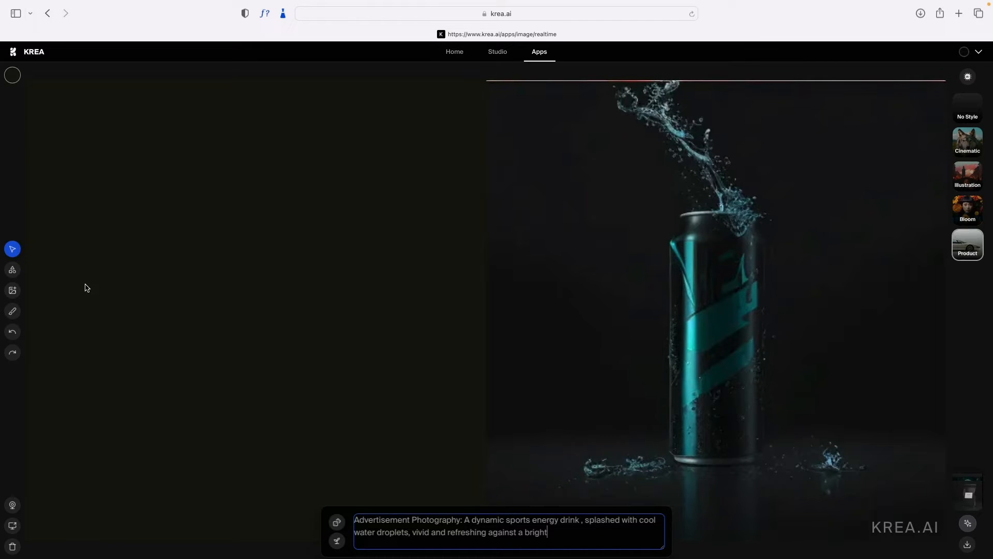
# Draw a tall, solid orange rectangle on the empty drawing canvas as the shape of the can
pyautogui.click(12, 270)
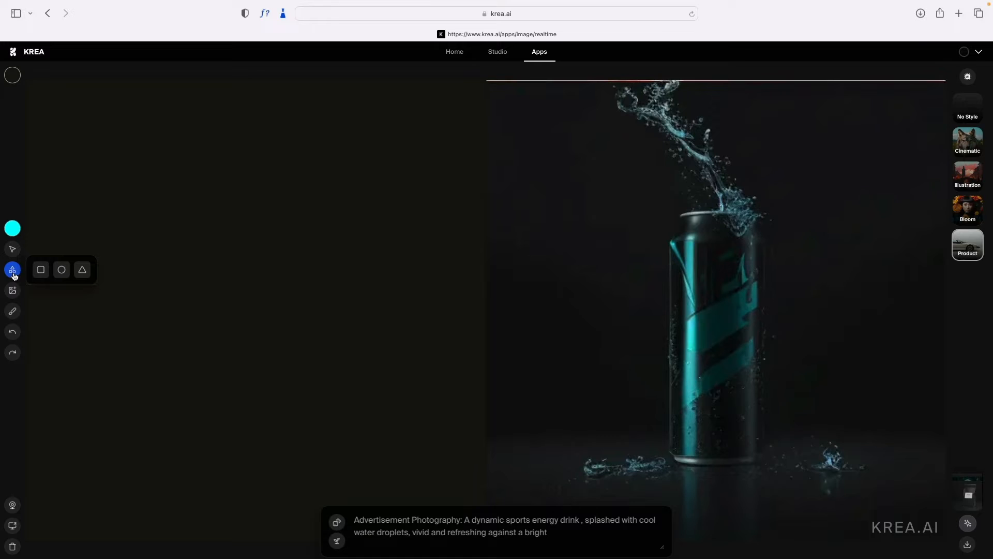
pyautogui.click(41, 269)
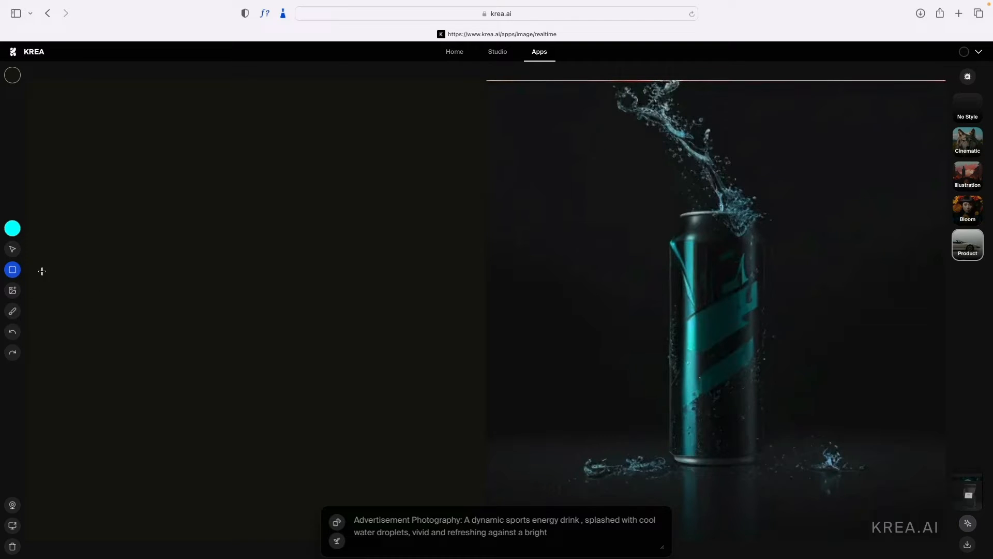
pyautogui.click(13, 228)
pyautogui.click(50, 362)
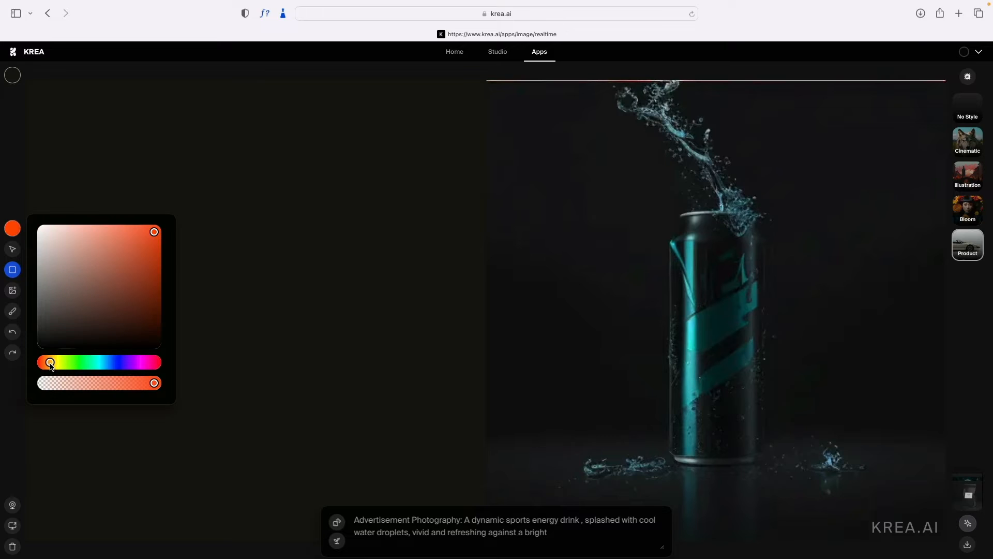
pyautogui.moveTo(50, 364); pyautogui.dragTo(56, 364)
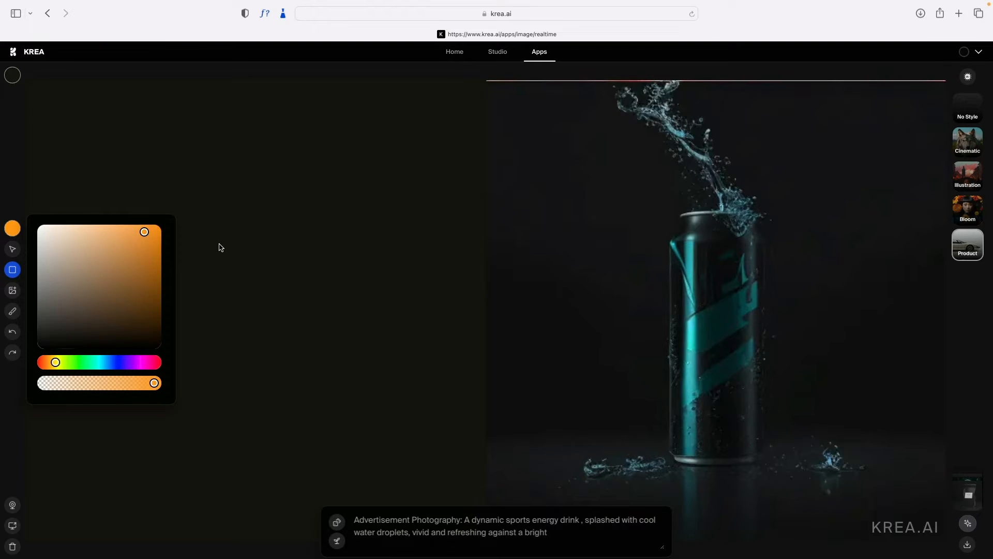
pyautogui.click(214, 260)
pyautogui.moveTo(183, 203); pyautogui.dragTo(311, 482)
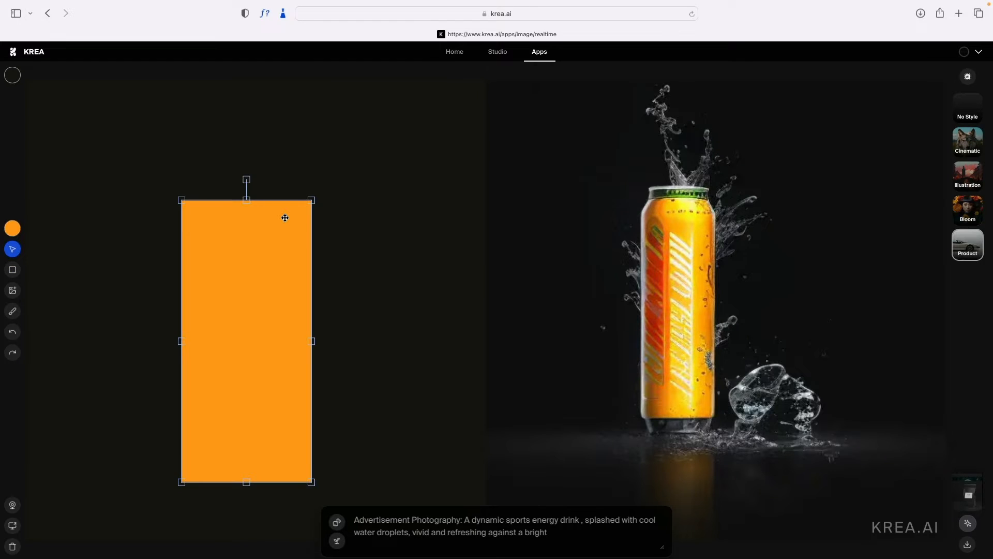
# Move the orange rectangle up to the middle of the canvas, tilt it clockwise and nudge it slightly to the right
pyautogui.moveTo(262, 243); pyautogui.dragTo(275, 202)
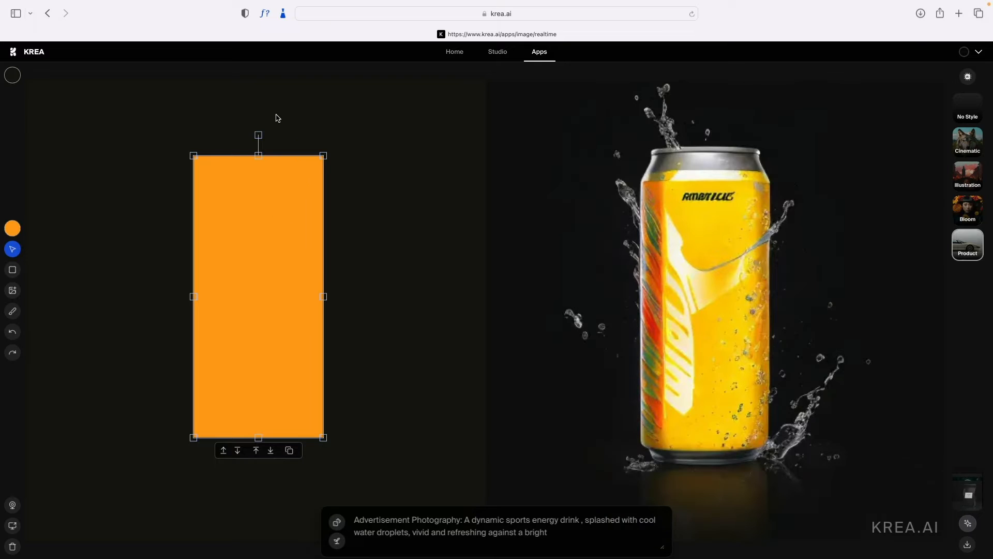
pyautogui.moveTo(258, 134); pyautogui.dragTo(311, 144)
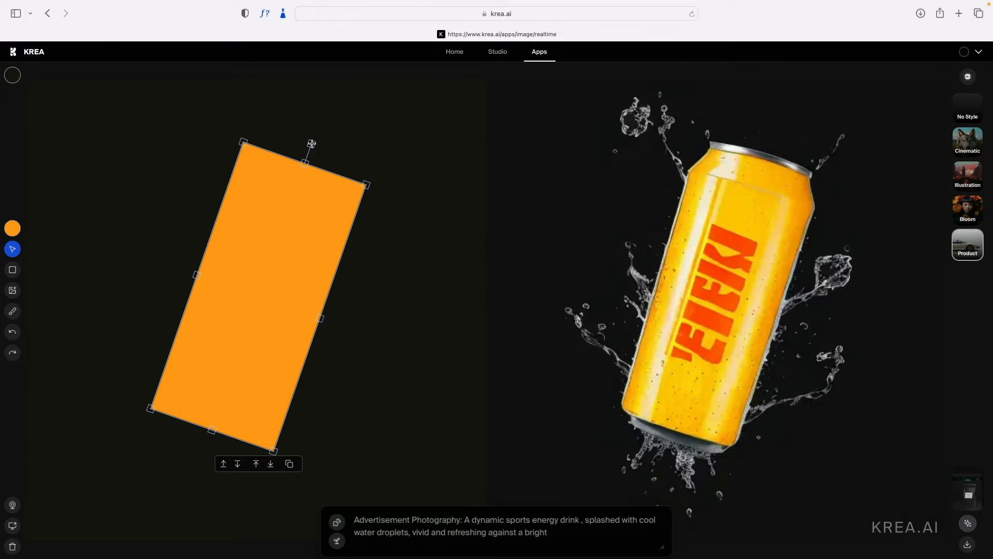
pyautogui.moveTo(283, 214); pyautogui.dragTo(300, 212)
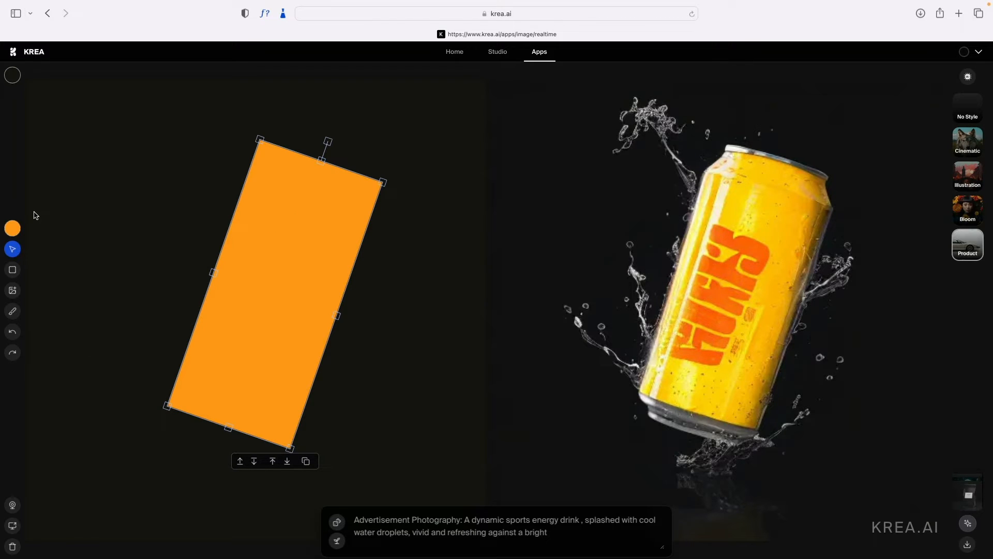
# Set up the Paint Brush with a light blue colour and a much smaller brush size
pyautogui.click(13, 314)
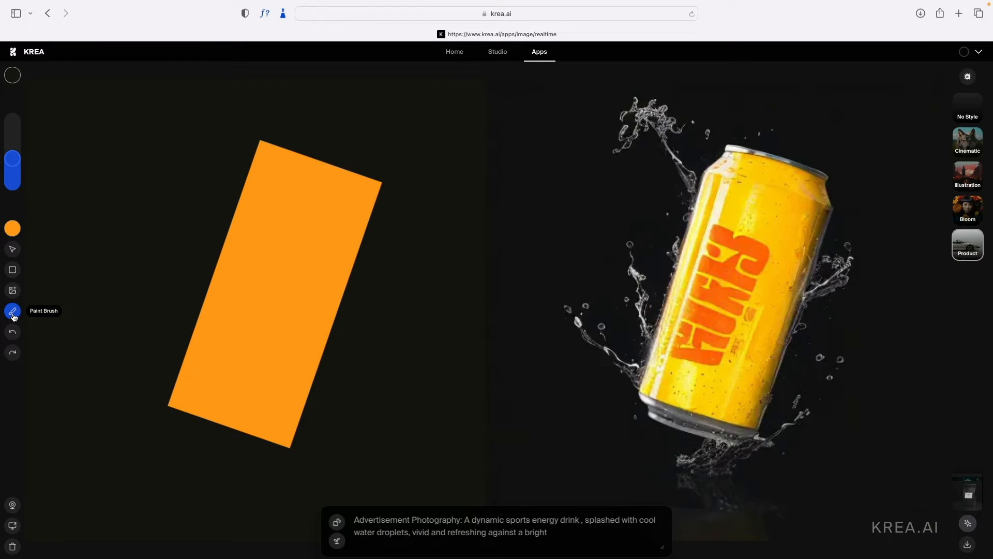
pyautogui.click(12, 269)
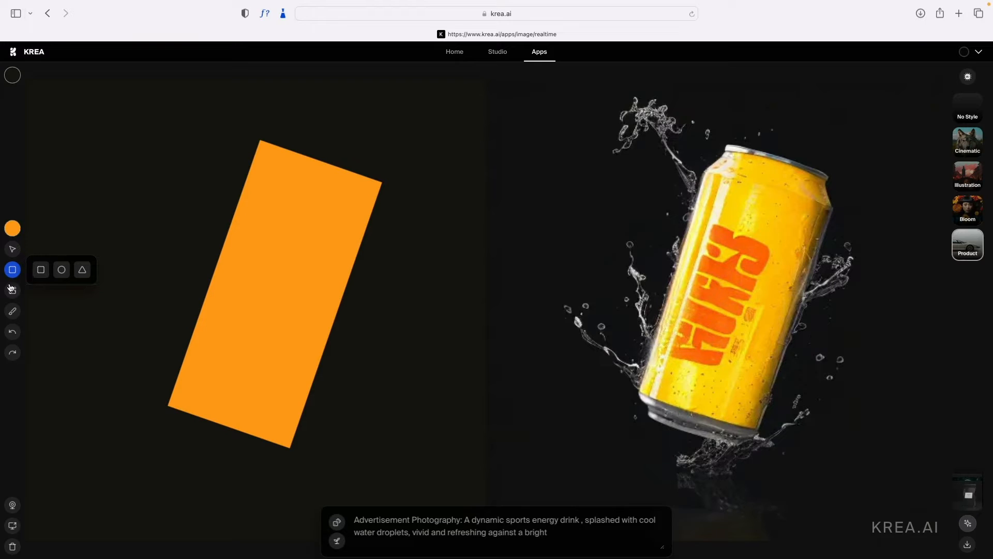
pyautogui.click(13, 319)
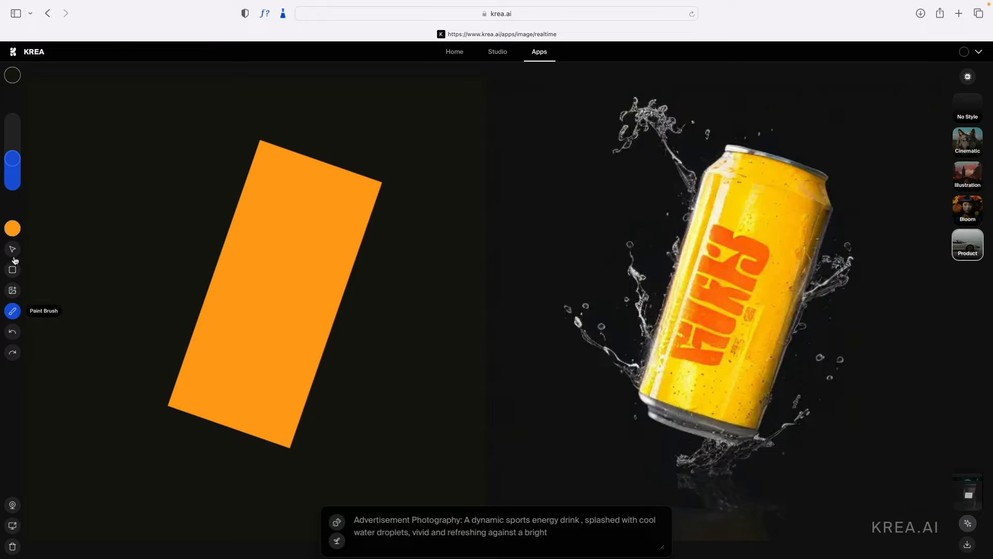
pyautogui.click(12, 228)
pyautogui.moveTo(98, 363); pyautogui.dragTo(105, 362)
pyautogui.moveTo(125, 226); pyautogui.dragTo(120, 225)
pyautogui.moveTo(13, 160); pyautogui.dragTo(16, 183)
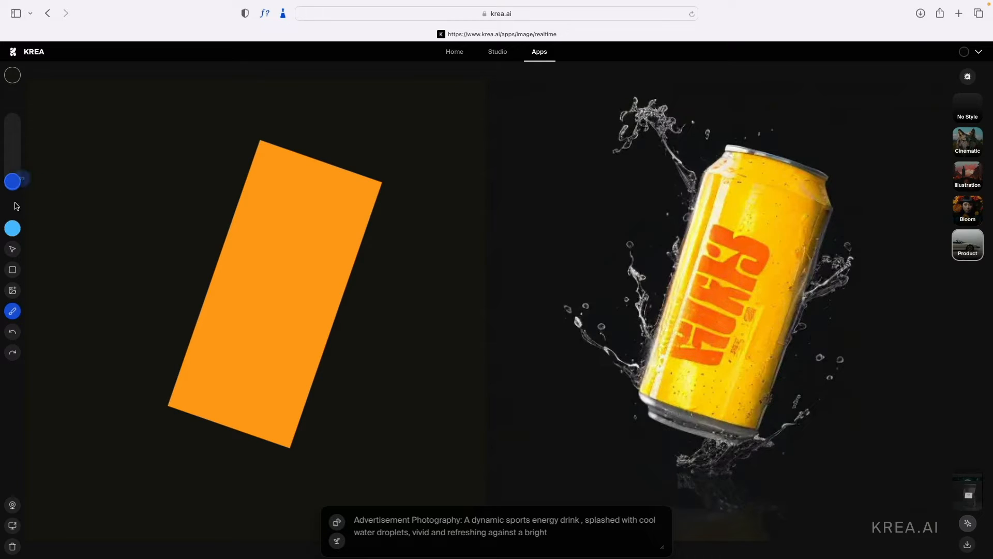
# Paint light blue, looping splash strokes around the lower end of the orange rectangle on both sides
pyautogui.moveTo(169, 493); pyautogui.dragTo(83, 315)
pyautogui.moveTo(169, 446)
pyautogui.mouseDown()
pyautogui.moveTo(127, 341)
pyautogui.moveTo(152, 411)
pyautogui.moveTo(176, 428)
pyautogui.mouseUp()
pyautogui.moveTo(242, 450)
pyautogui.mouseDown()
pyautogui.moveTo(294, 445)
pyautogui.moveTo(314, 419)
pyautogui.mouseUp()
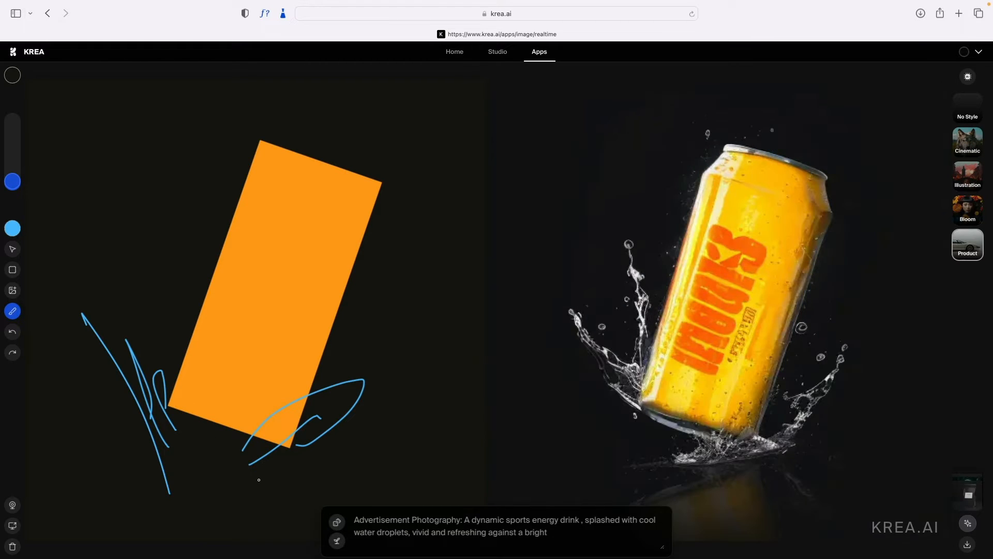
pyautogui.moveTo(239, 489); pyautogui.dragTo(306, 482)
pyautogui.moveTo(227, 491)
pyautogui.mouseDown()
pyautogui.moveTo(213, 420)
pyautogui.moveTo(217, 442)
pyautogui.mouseUp()
pyautogui.moveTo(184, 501)
pyautogui.mouseDown()
pyautogui.moveTo(85, 398)
pyautogui.moveTo(114, 446)
pyautogui.mouseUp()
pyautogui.moveTo(125, 501)
pyautogui.mouseDown()
pyautogui.moveTo(58, 429)
pyautogui.moveTo(107, 459)
pyautogui.mouseUp()
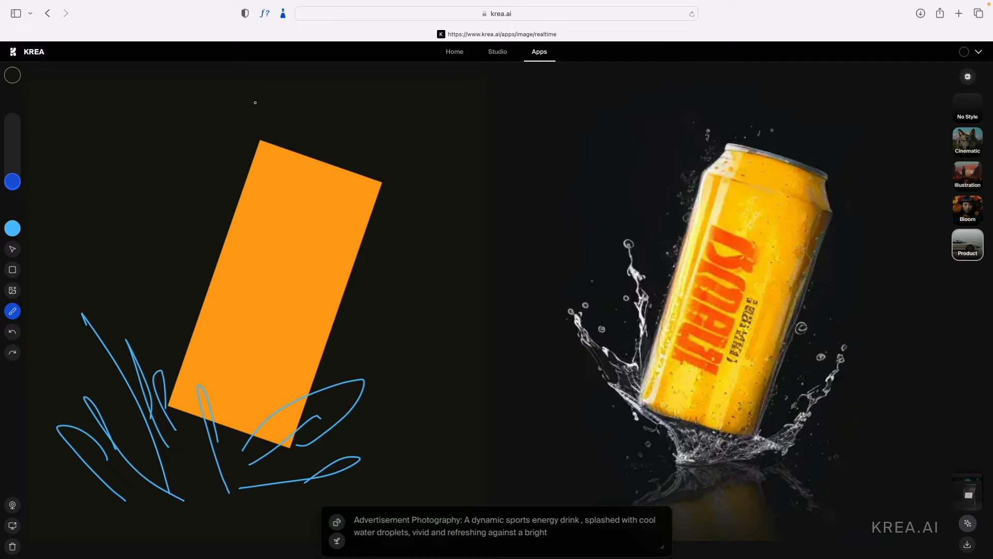
# Paint three long, curved light blue splash strokes sweeping upward from the lower part of the orange rectangle on both sides
pyautogui.moveTo(205, 370)
pyautogui.mouseDown()
pyautogui.moveTo(176, 200)
pyautogui.moveTo(167, 230)
pyautogui.mouseUp()
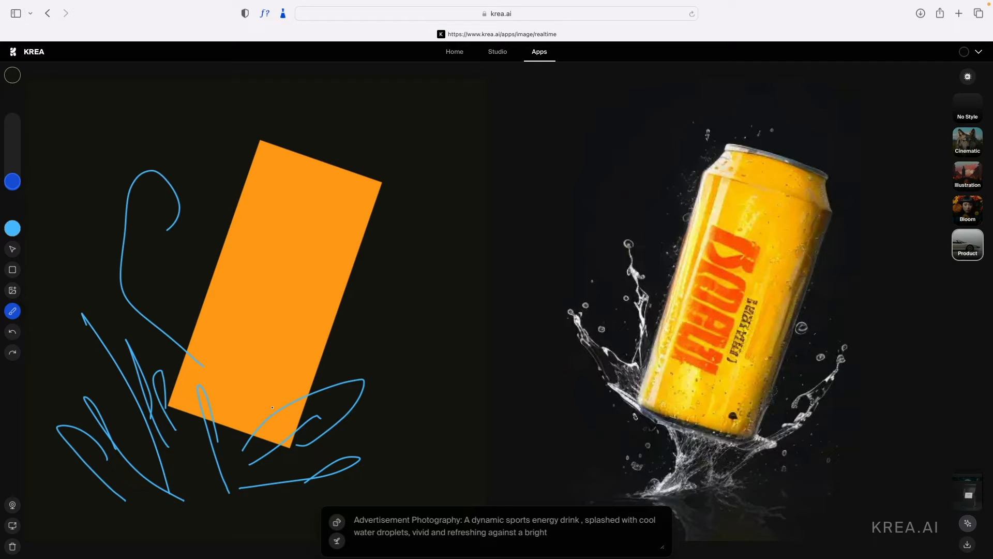
pyautogui.moveTo(248, 398)
pyautogui.mouseDown()
pyautogui.moveTo(458, 308)
pyautogui.moveTo(474, 269)
pyautogui.mouseUp()
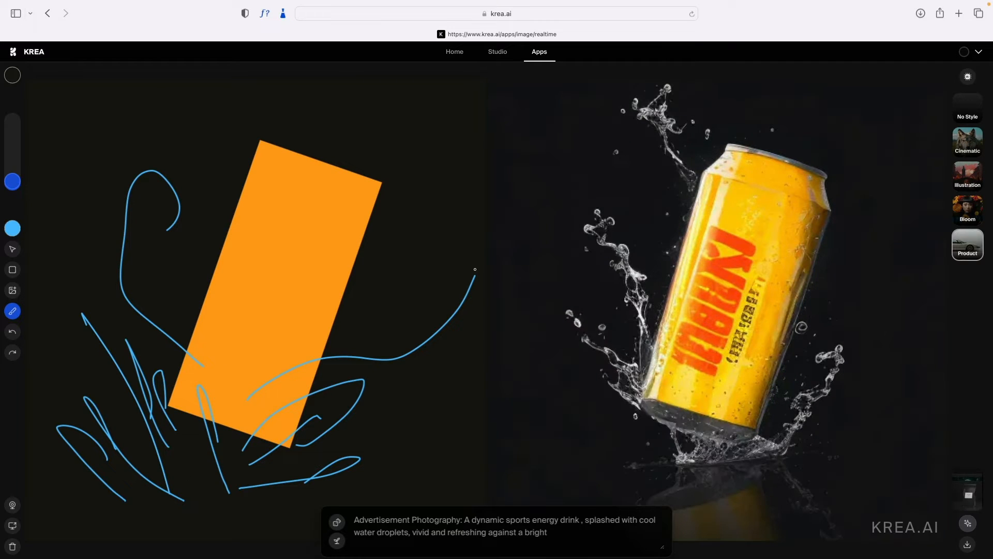
pyautogui.moveTo(332, 312); pyautogui.dragTo(472, 154)
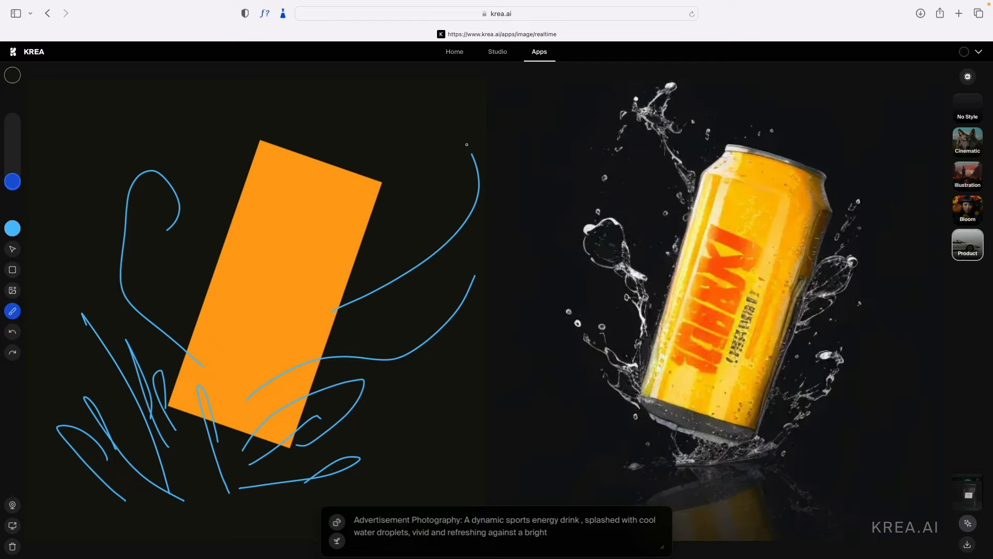
# Move the orange rectangle slightly to the left and rotate it counterclockwise until it stands almost upright
pyautogui.click(13, 248)
pyautogui.click(304, 277)
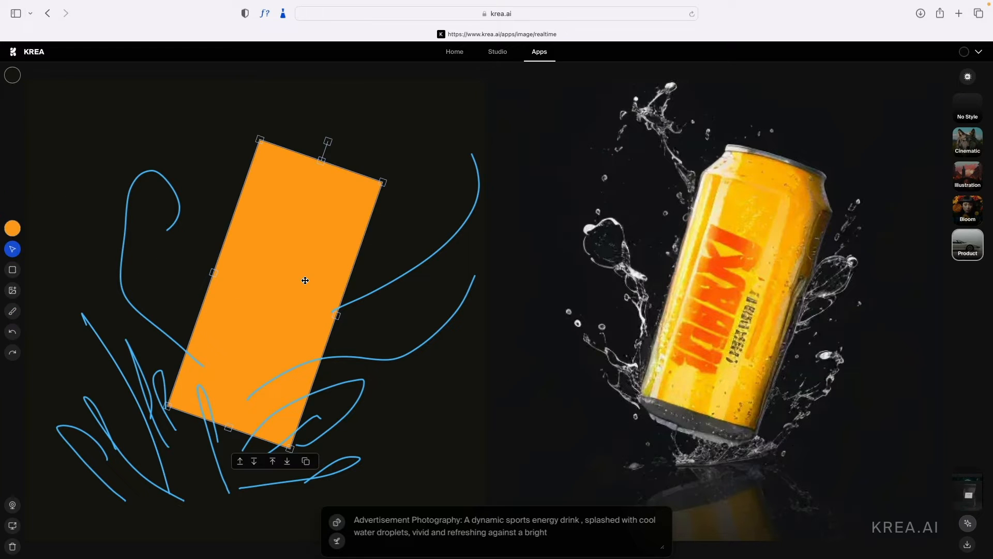
pyautogui.moveTo(291, 249); pyautogui.dragTo(255, 252)
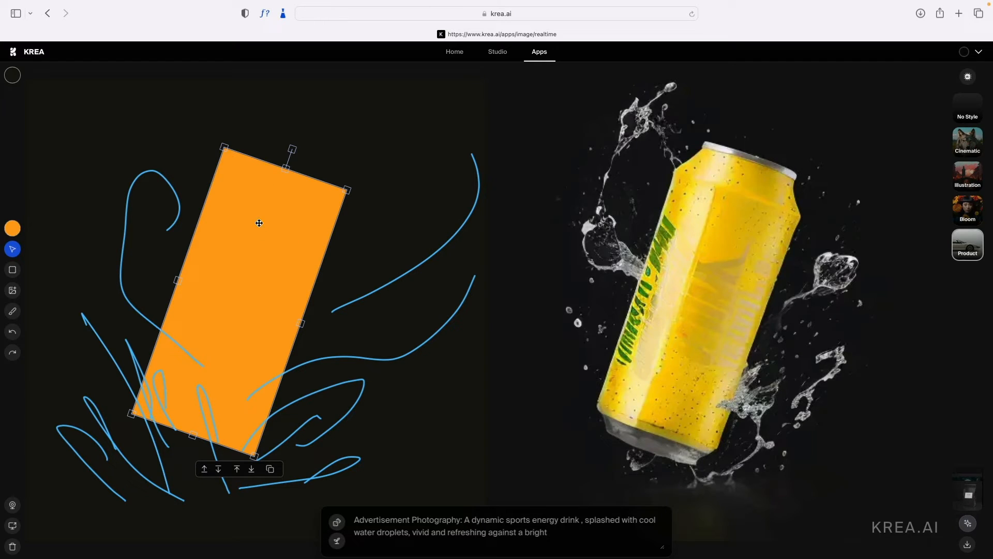
pyautogui.moveTo(292, 150); pyautogui.dragTo(244, 147)
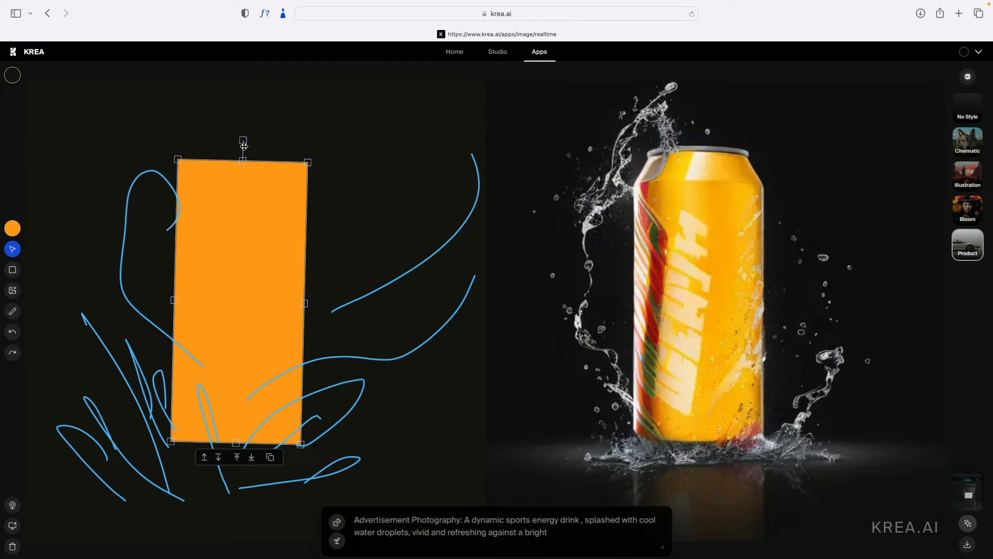
# Clear the drawing canvas and change its background to a slightly lighter, dark olive grey
pyautogui.click(11, 547)
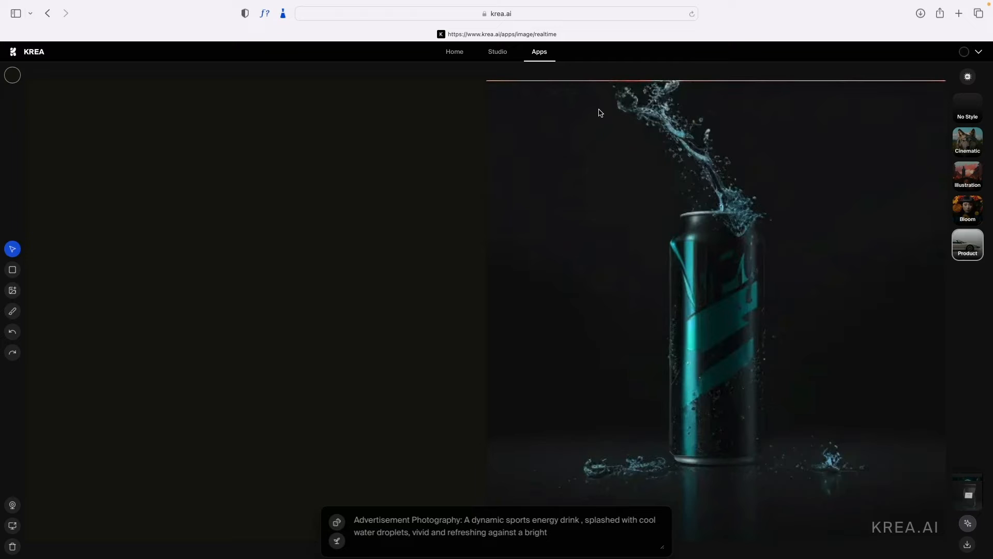
pyautogui.click(13, 76)
pyautogui.moveTo(98, 154)
pyautogui.mouseDown()
pyautogui.moveTo(71, 108)
pyautogui.moveTo(94, 125)
pyautogui.moveTo(97, 155)
pyautogui.moveTo(94, 111)
pyautogui.mouseUp()
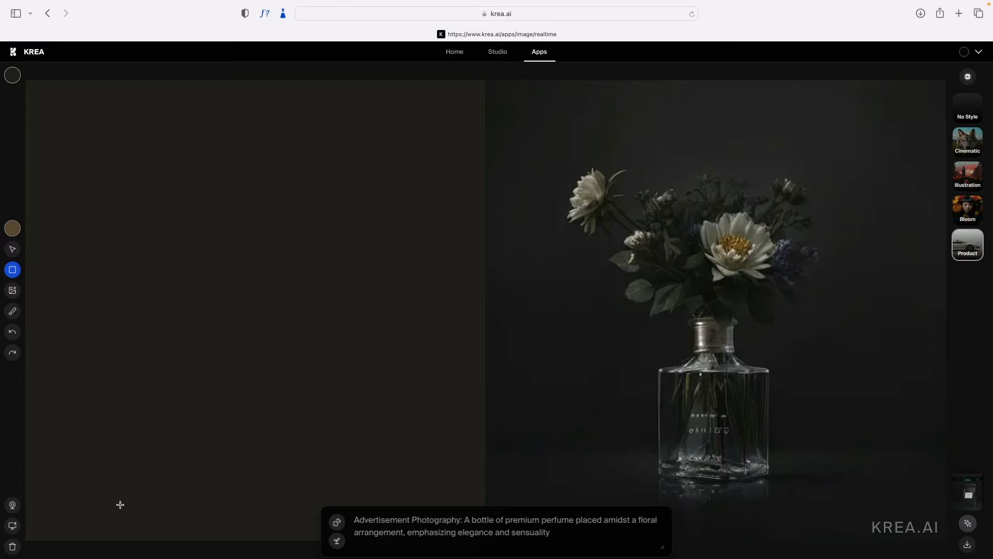
# Draw a brown rectangle across the full width of the canvas's lower end as a tabletop and raise its upper edge slightly
pyautogui.moveTo(26, 463); pyautogui.dragTo(485, 541)
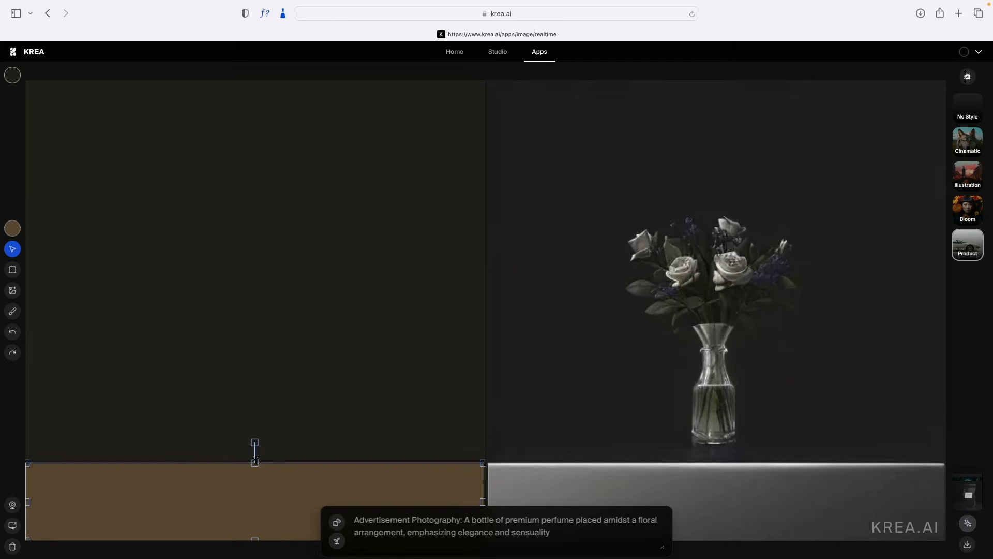
pyautogui.moveTo(255, 463); pyautogui.dragTo(255, 454)
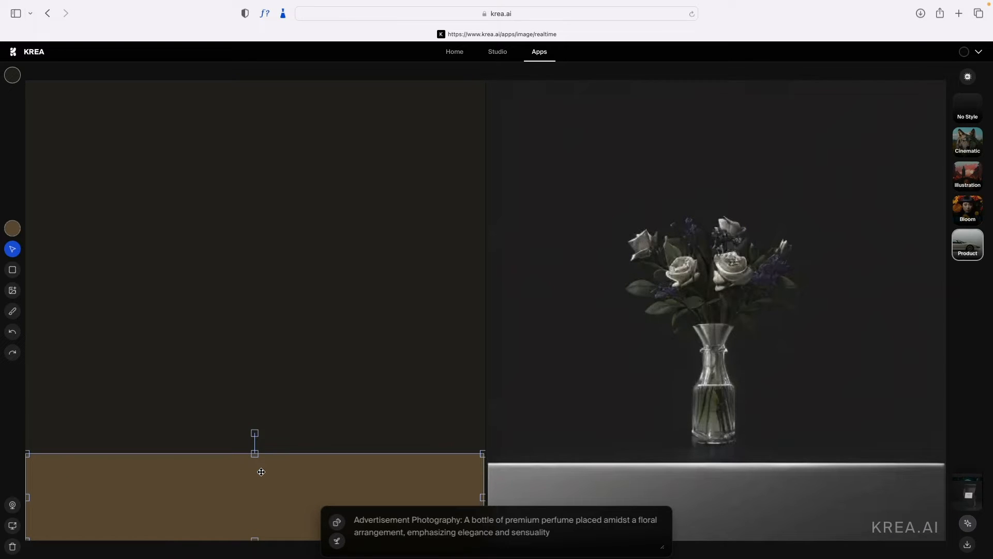
# Set up the Paint Brush with a light tan colour and a slightly larger brush size
pyautogui.click(13, 311)
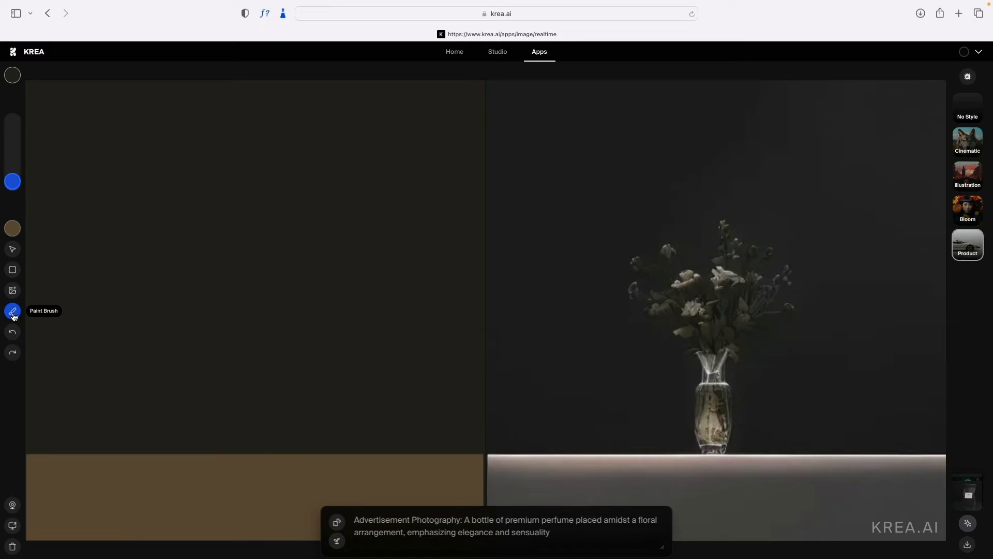
pyautogui.click(12, 228)
pyautogui.moveTo(91, 290); pyautogui.dragTo(89, 258)
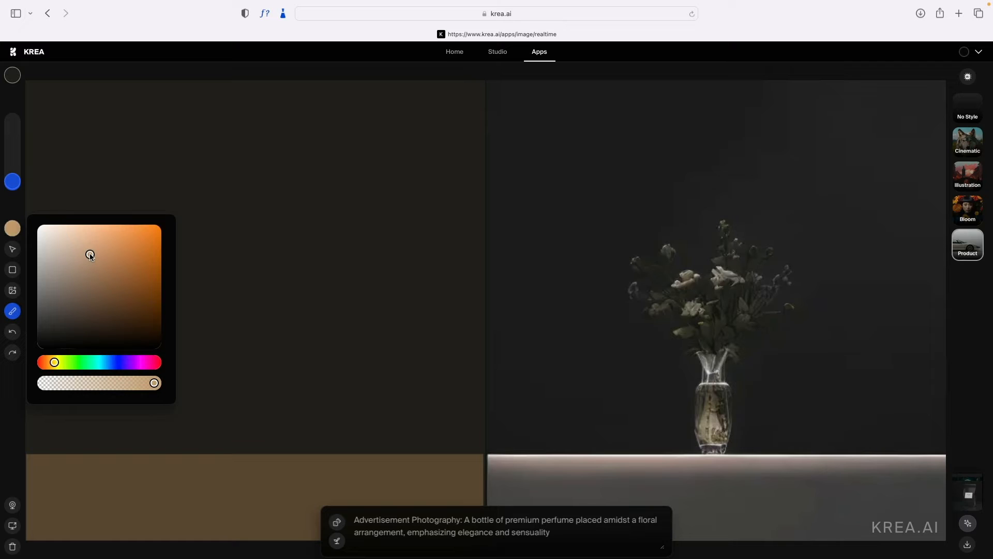
pyautogui.click(13, 207)
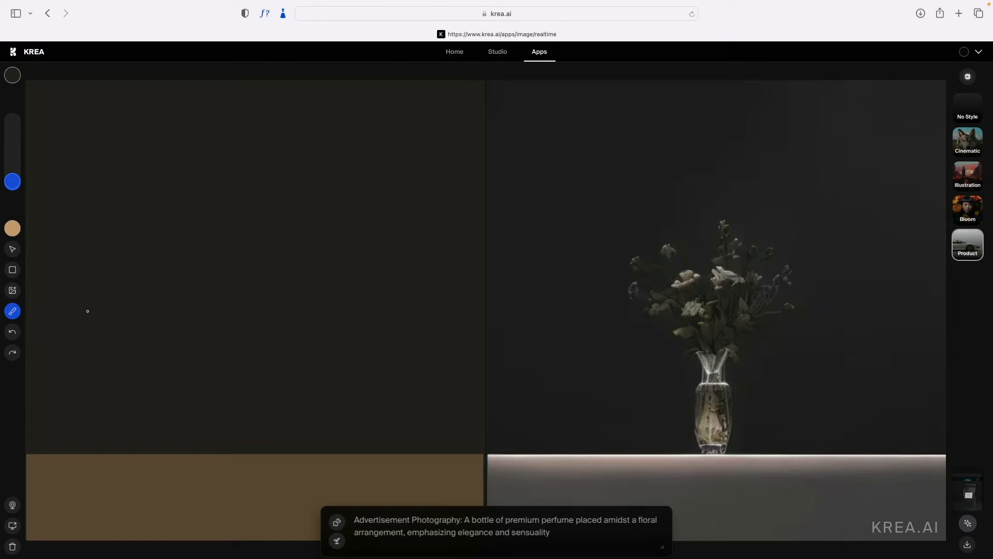
pyautogui.moveTo(14, 180); pyautogui.dragTo(14, 171)
# Paint the tan outline of a square perfume bottle standing on the brown tabletop, with a collar, short neck and flat stopper
pyautogui.moveTo(172, 349); pyautogui.dragTo(170, 494)
pyautogui.moveTo(322, 345)
pyautogui.mouseDown()
pyautogui.moveTo(312, 490)
pyautogui.moveTo(170, 491)
pyautogui.mouseUp()
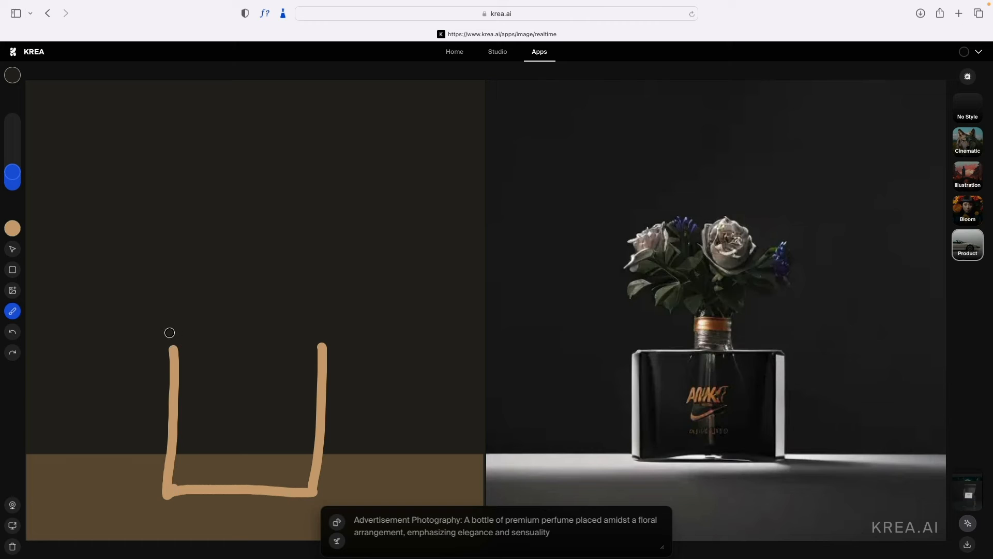
pyautogui.moveTo(176, 345); pyautogui.dragTo(321, 346)
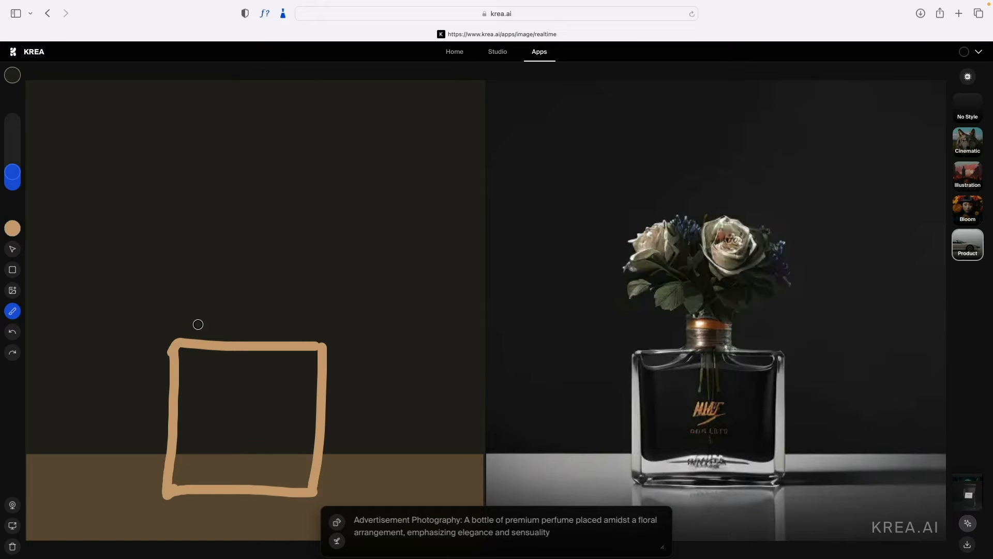
pyautogui.moveTo(205, 342)
pyautogui.mouseDown()
pyautogui.moveTo(226, 315)
pyautogui.moveTo(288, 328)
pyautogui.moveTo(284, 343)
pyautogui.mouseUp()
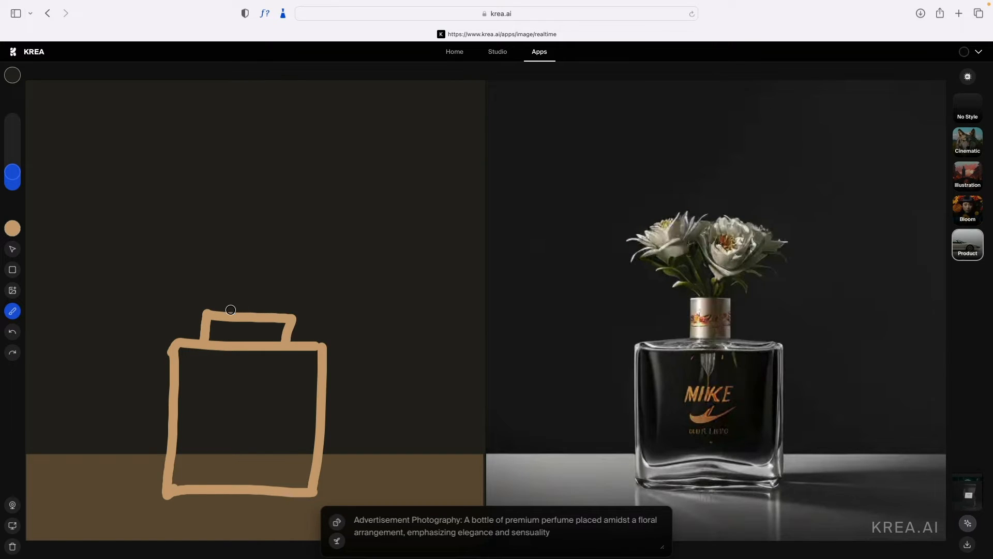
pyautogui.moveTo(236, 313)
pyautogui.mouseDown()
pyautogui.moveTo(236, 299)
pyautogui.moveTo(264, 309)
pyautogui.moveTo(264, 297)
pyautogui.moveTo(228, 296)
pyautogui.moveTo(223, 268)
pyautogui.moveTo(288, 298)
pyautogui.moveTo(235, 298)
pyautogui.mouseUp()
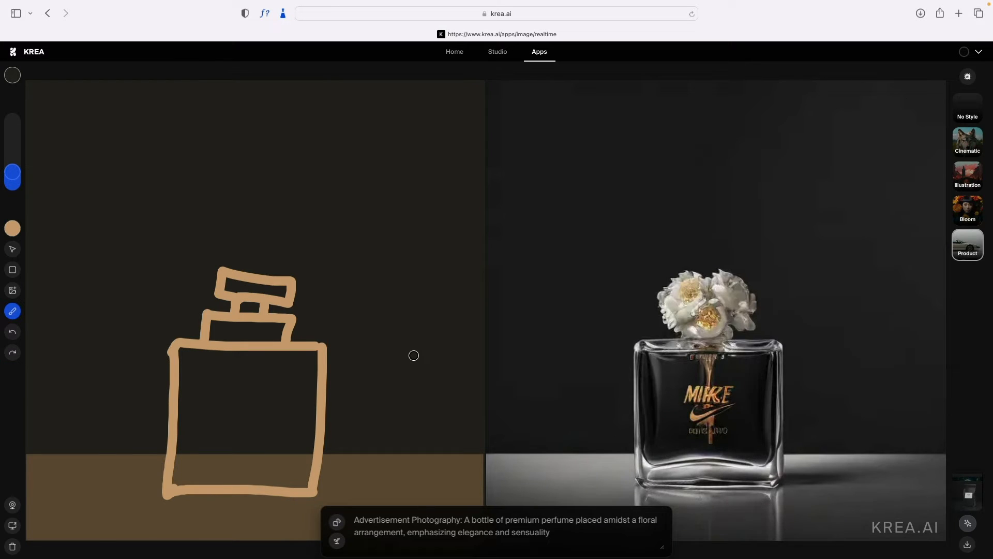
# Select the bottle's stopper, neck, collar, sides and top strokes together and move them slightly up and to the right
pyautogui.click(13, 248)
pyautogui.click(226, 296)
pyautogui.moveTo(139, 239); pyautogui.dragTo(382, 396)
pyautogui.moveTo(324, 363); pyautogui.dragTo(337, 356)
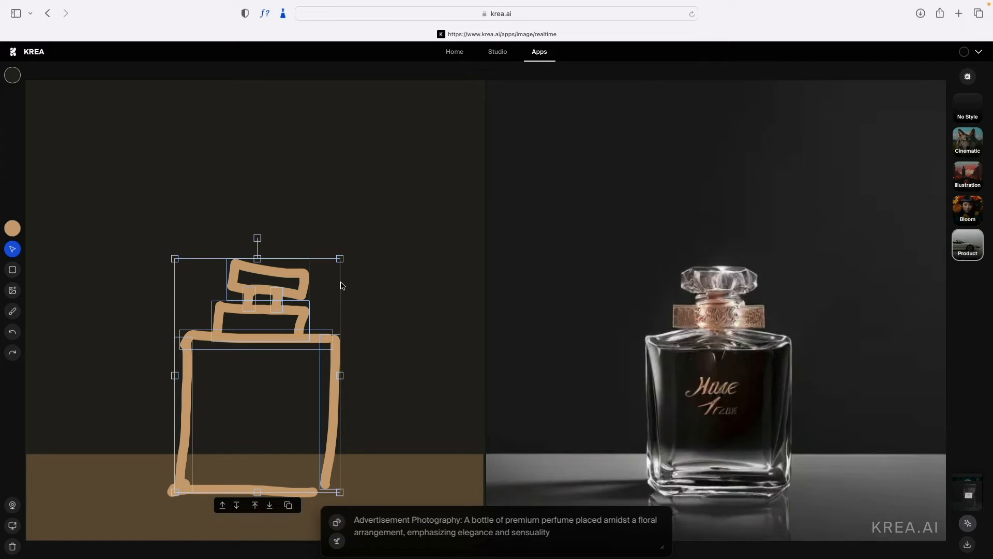
pyautogui.click(378, 267)
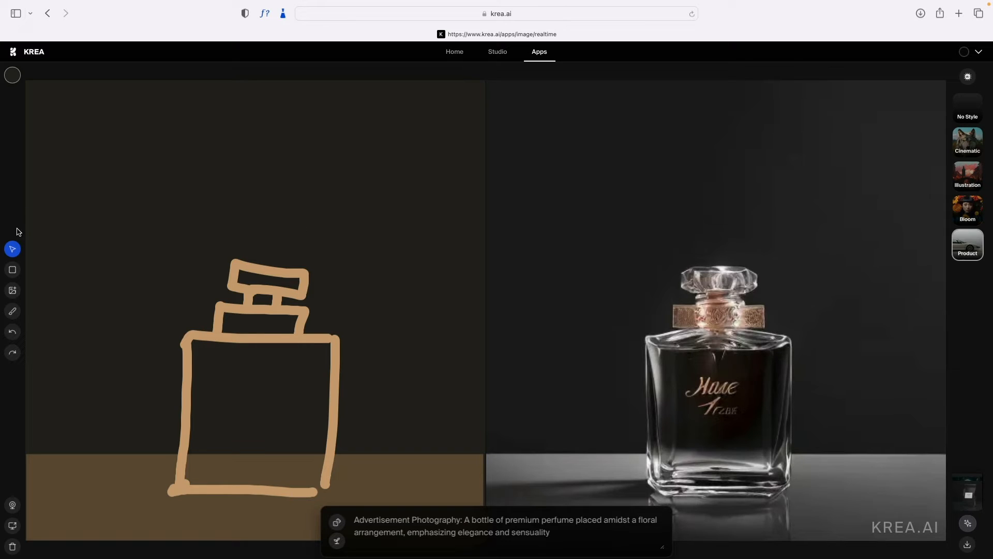
# Set the Paint Brush to a vivid pink colour with a slightly smaller brush size
pyautogui.click(12, 313)
pyautogui.click(12, 228)
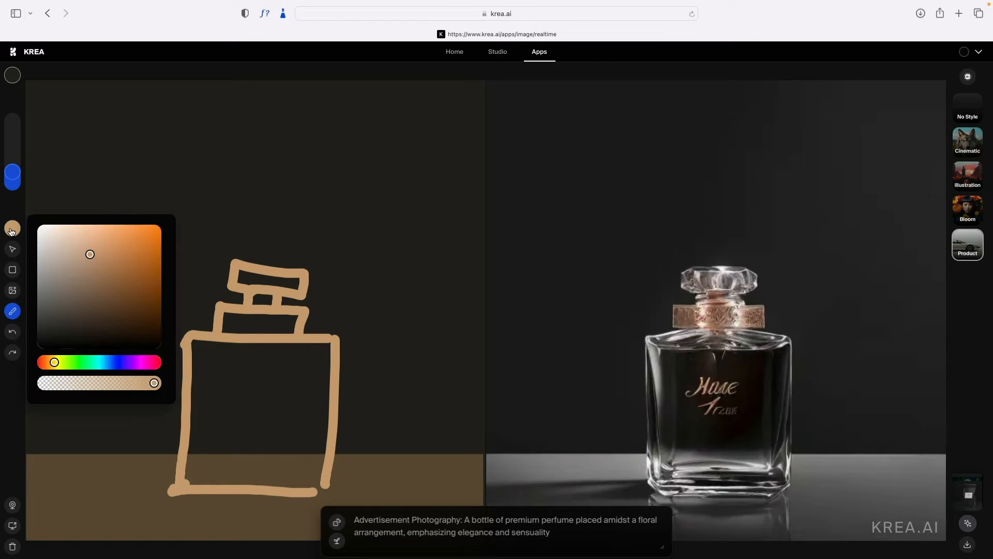
pyautogui.click(137, 362)
pyautogui.moveTo(137, 362); pyautogui.dragTo(148, 363)
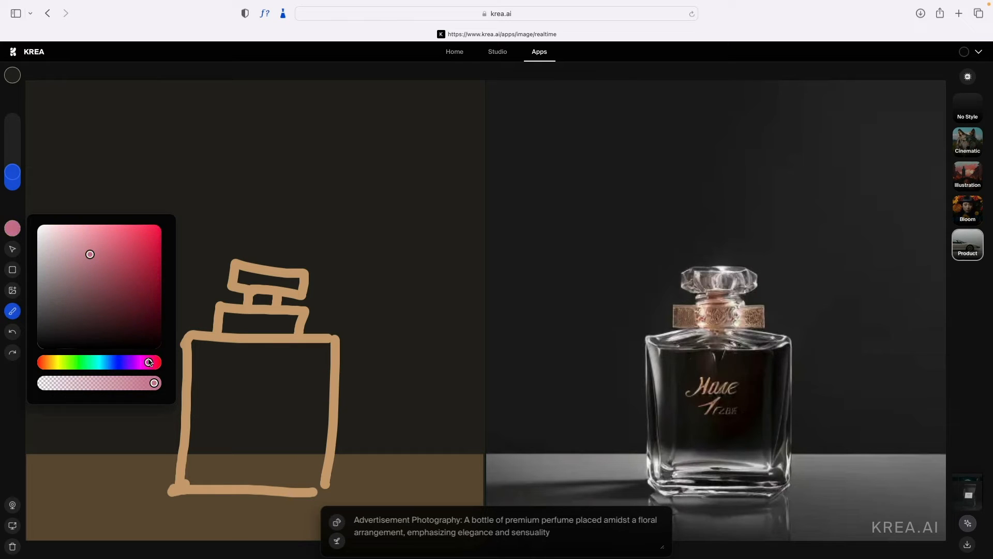
pyautogui.click(134, 242)
pyautogui.moveTo(134, 241); pyautogui.dragTo(130, 241)
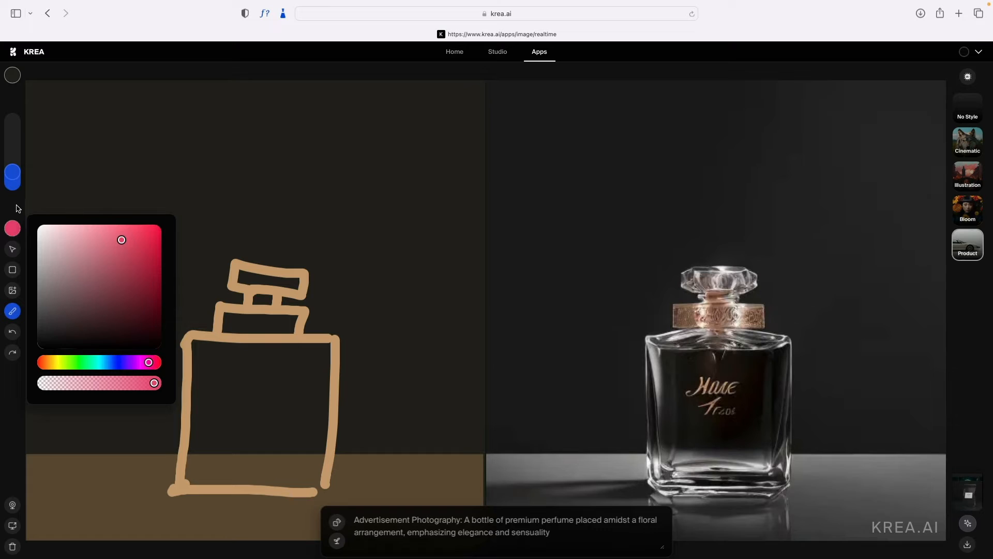
pyautogui.moveTo(13, 172); pyautogui.dragTo(12, 179)
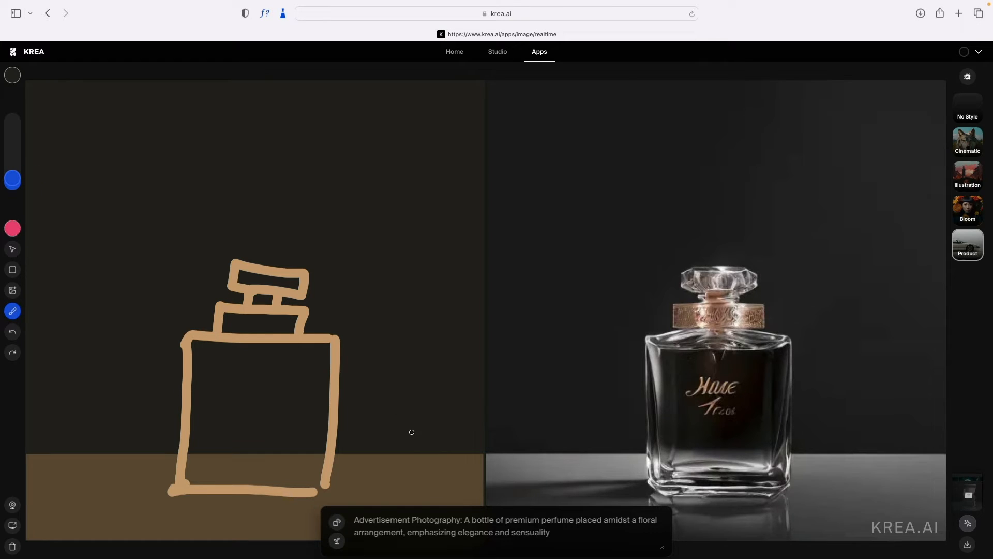
# Paint a looping pink flower on each side of the perfume bottle, near the edge of the tabletop
pyautogui.moveTo(422, 437)
pyautogui.mouseDown()
pyautogui.moveTo(412, 423)
pyautogui.moveTo(437, 423)
pyautogui.moveTo(406, 435)
pyautogui.moveTo(421, 444)
pyautogui.moveTo(439, 435)
pyautogui.moveTo(442, 458)
pyautogui.moveTo(433, 443)
pyautogui.moveTo(414, 458)
pyautogui.mouseUp()
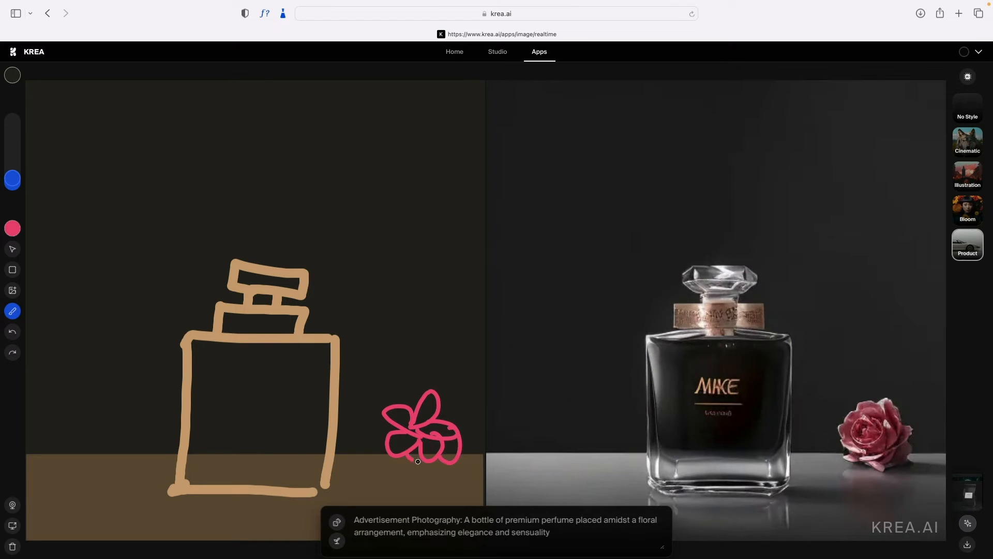
pyautogui.moveTo(75, 461)
pyautogui.mouseDown()
pyautogui.moveTo(82, 442)
pyautogui.moveTo(116, 429)
pyautogui.moveTo(47, 473)
pyautogui.moveTo(75, 479)
pyautogui.mouseUp()
pyautogui.moveTo(80, 435)
pyautogui.mouseDown()
pyautogui.moveTo(67, 403)
pyautogui.moveTo(97, 420)
pyautogui.mouseUp()
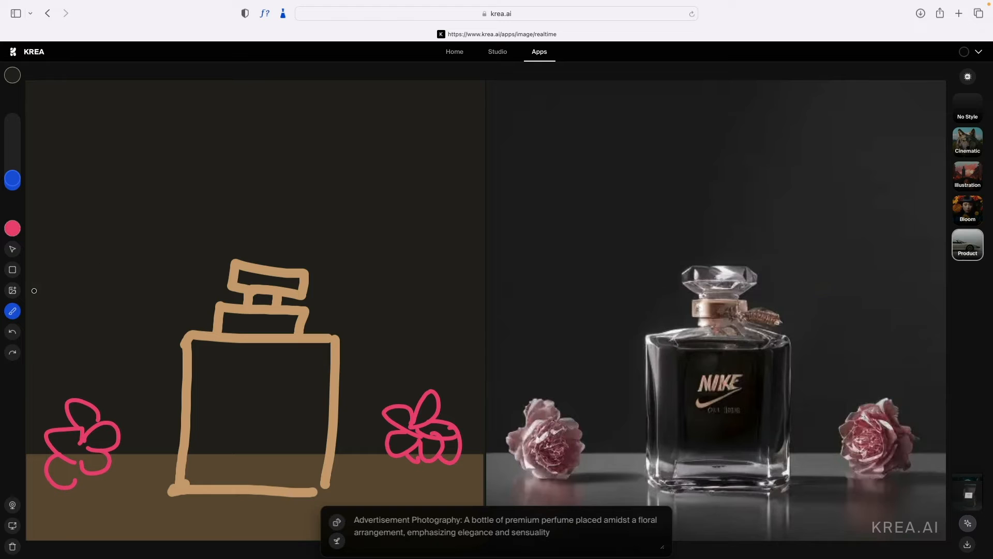
# Fill the inside of the perfume bottle outline with yellow paint, using a much larger brush size
pyautogui.click(15, 229)
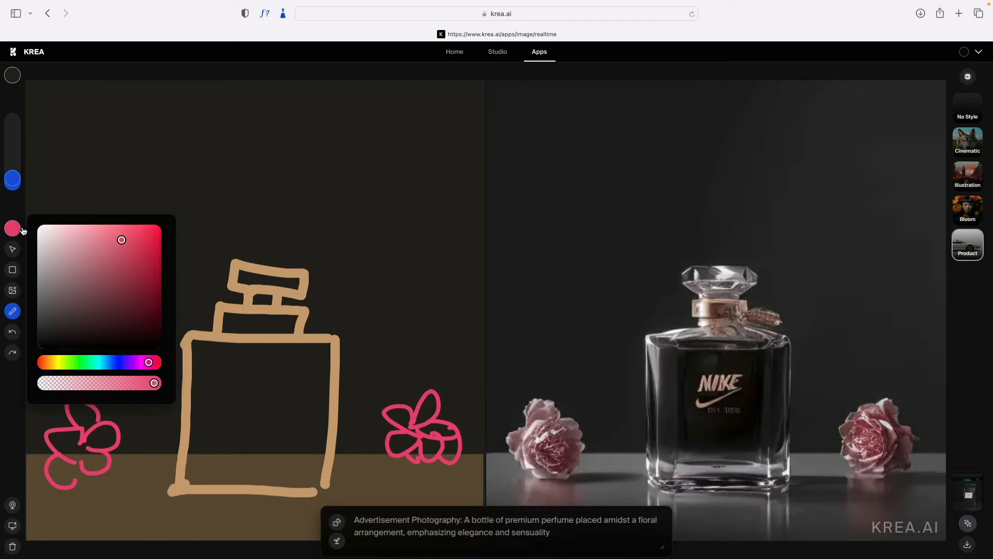
pyautogui.moveTo(85, 359); pyautogui.dragTo(59, 362)
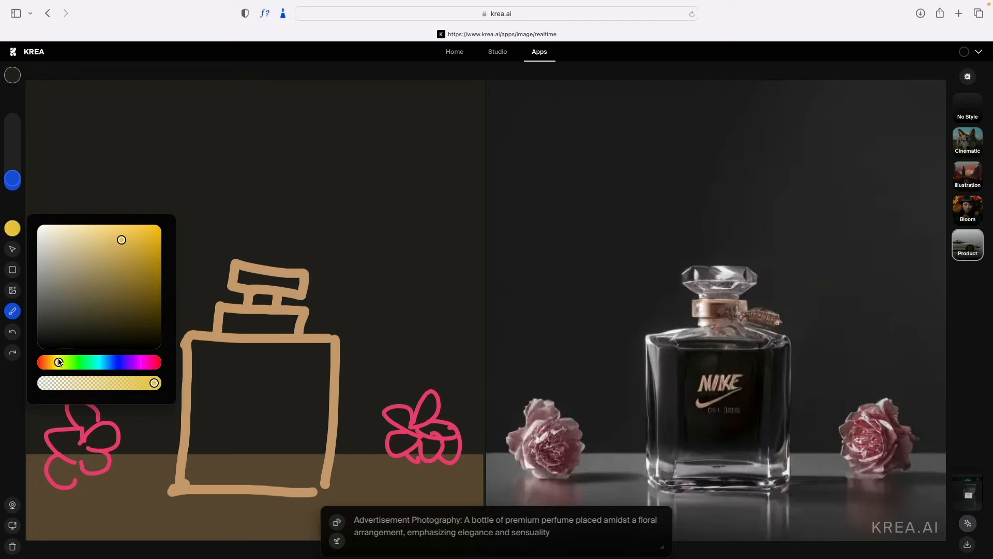
pyautogui.click(119, 237)
pyautogui.moveTo(13, 179); pyautogui.dragTo(12, 134)
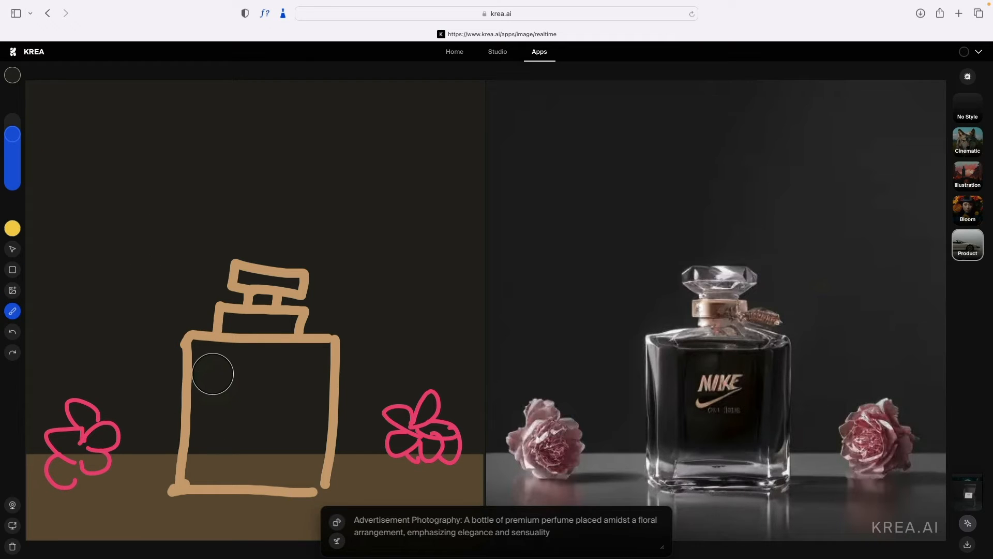
pyautogui.moveTo(215, 371)
pyautogui.mouseDown()
pyautogui.moveTo(225, 444)
pyautogui.moveTo(273, 377)
pyautogui.moveTo(279, 458)
pyautogui.moveTo(290, 361)
pyautogui.moveTo(320, 423)
pyautogui.mouseUp()
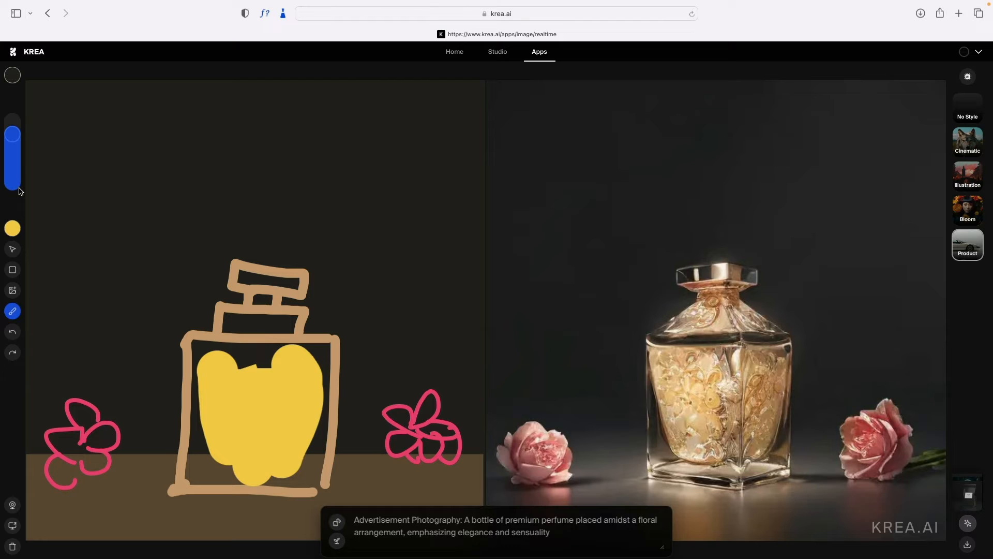
# Try painting broad yellow strokes in a sweep above the perfume bottle, and undo the painting
pyautogui.moveTo(91, 339)
pyautogui.mouseDown()
pyautogui.moveTo(396, 141)
pyautogui.moveTo(391, 186)
pyautogui.mouseUp()
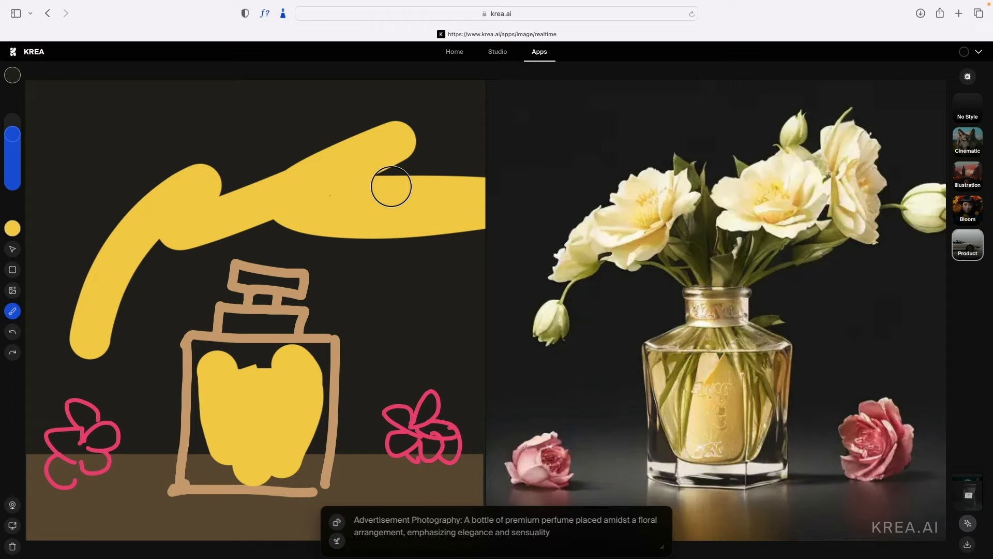
pyautogui.press('super+z')
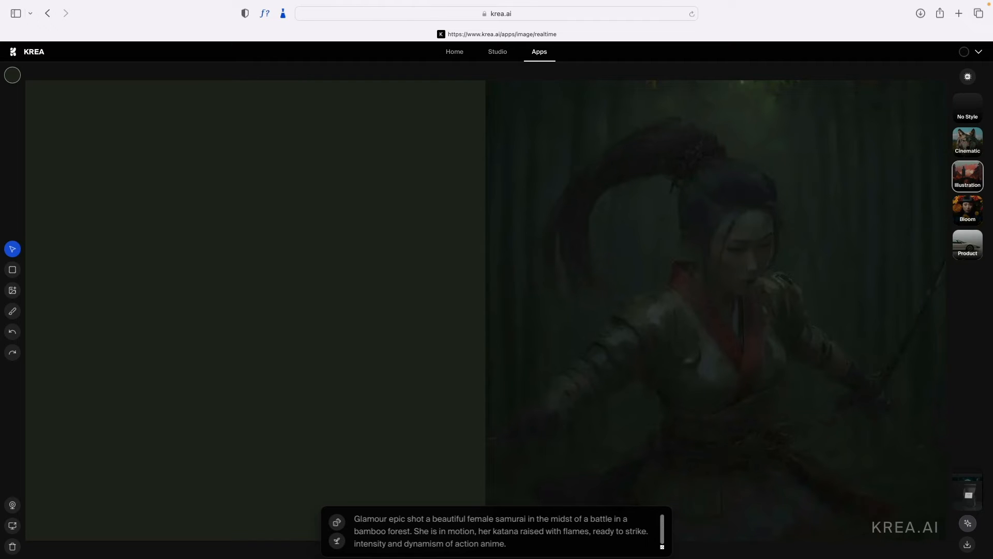
# Place the image of the sword-wielding mannequin on the canvas and enlarge it to about two thirds of the canvas width
pyautogui.moveTo(346, 129); pyautogui.dragTo(123, 217)
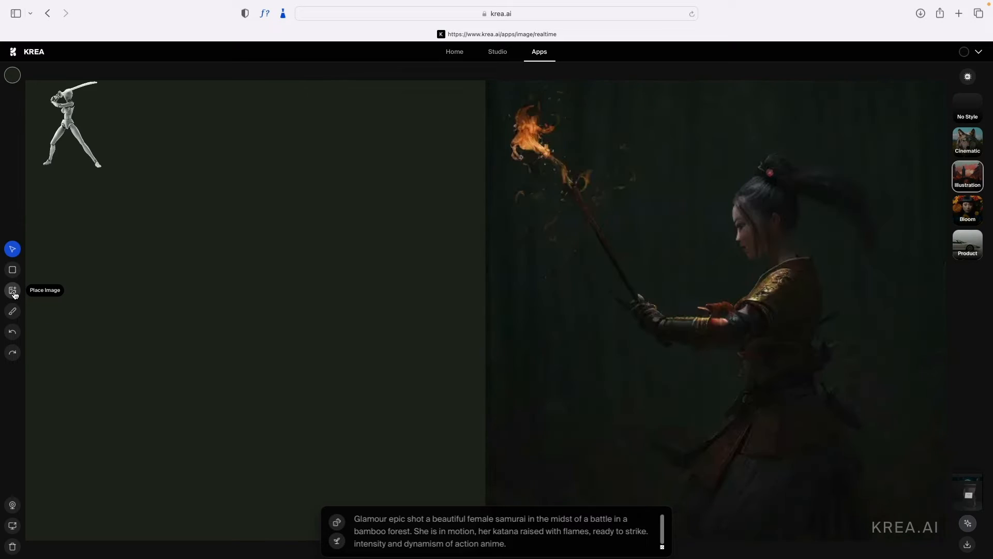
pyautogui.click(77, 140)
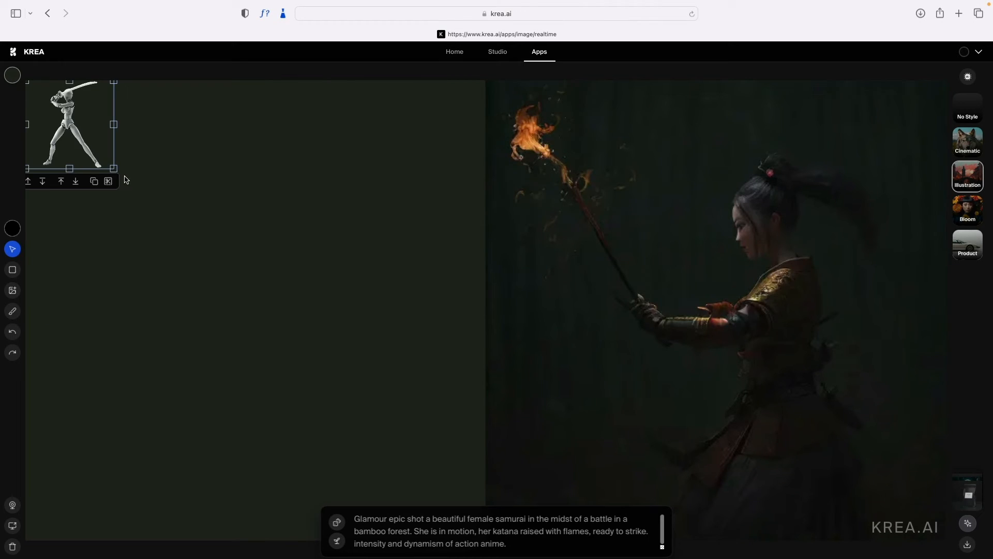
pyautogui.moveTo(114, 168); pyautogui.dragTo(344, 468)
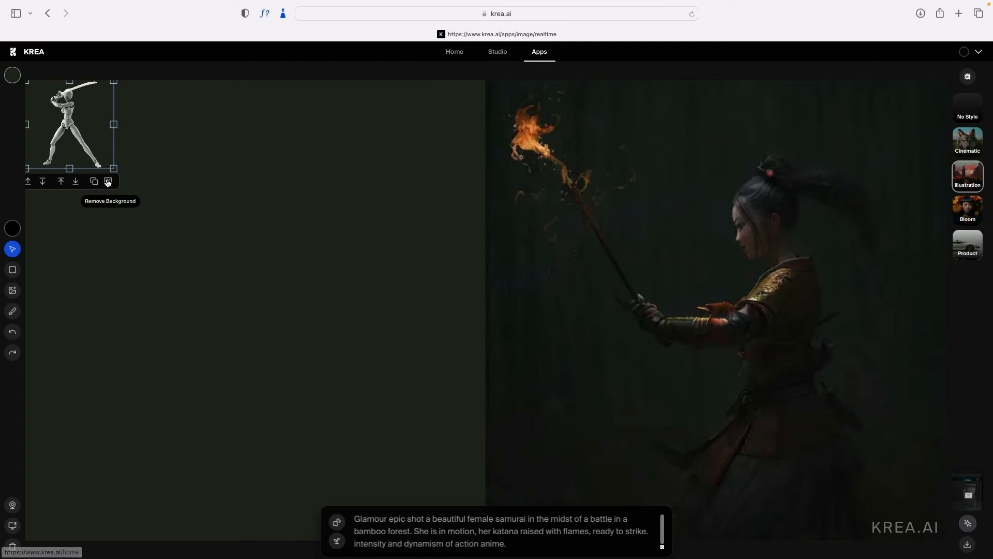
pyautogui.moveTo(114, 168); pyautogui.dragTo(313, 417)
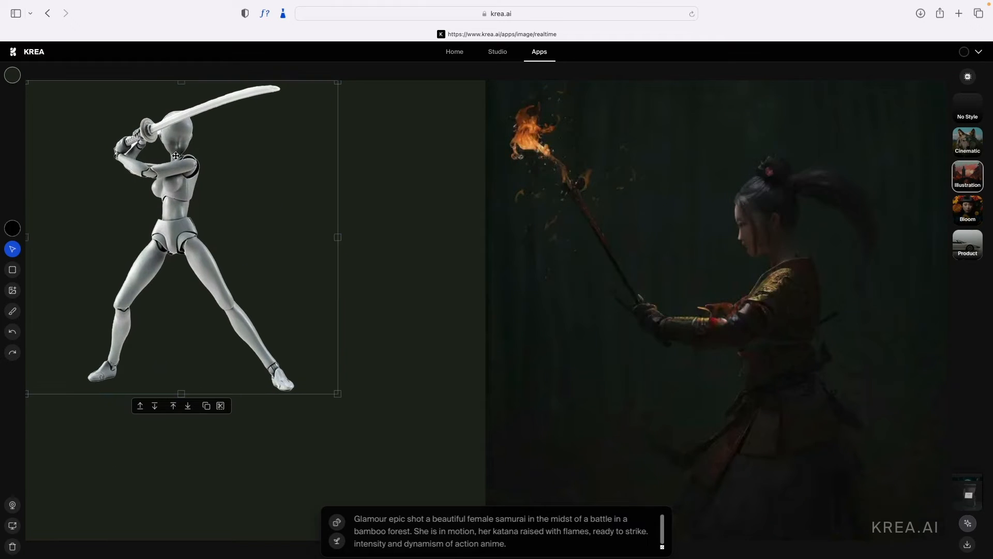
# Try the mannequin image at several spots on the canvas and leave it in the left half, slightly below mid-height
pyautogui.moveTo(179, 154); pyautogui.dragTo(137, 154)
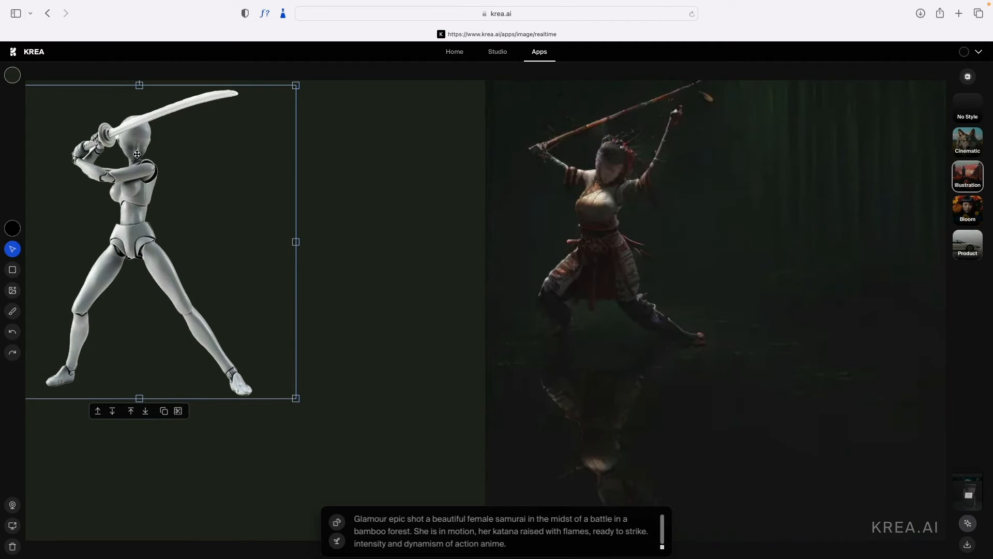
pyautogui.moveTo(137, 155); pyautogui.dragTo(168, 225)
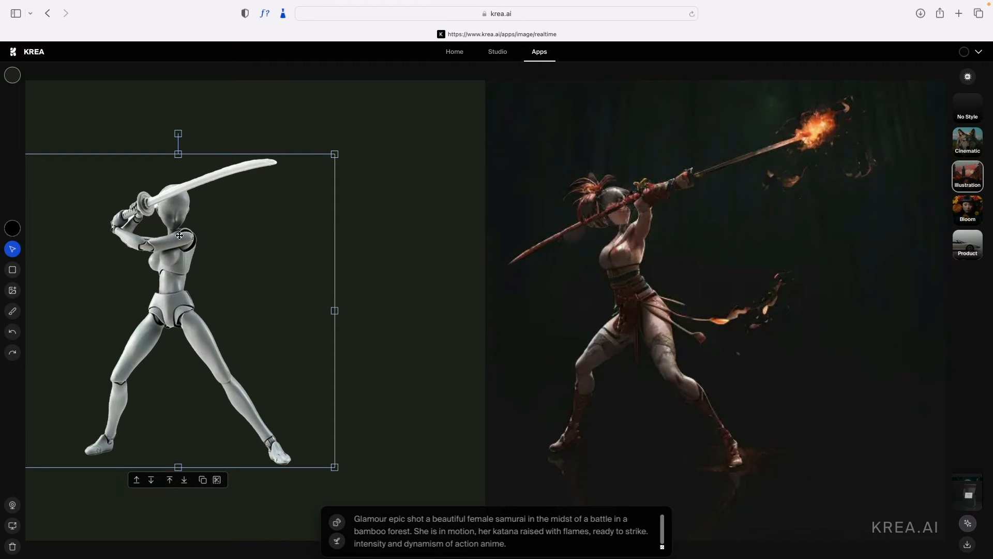
pyautogui.moveTo(179, 235); pyautogui.dragTo(273, 199)
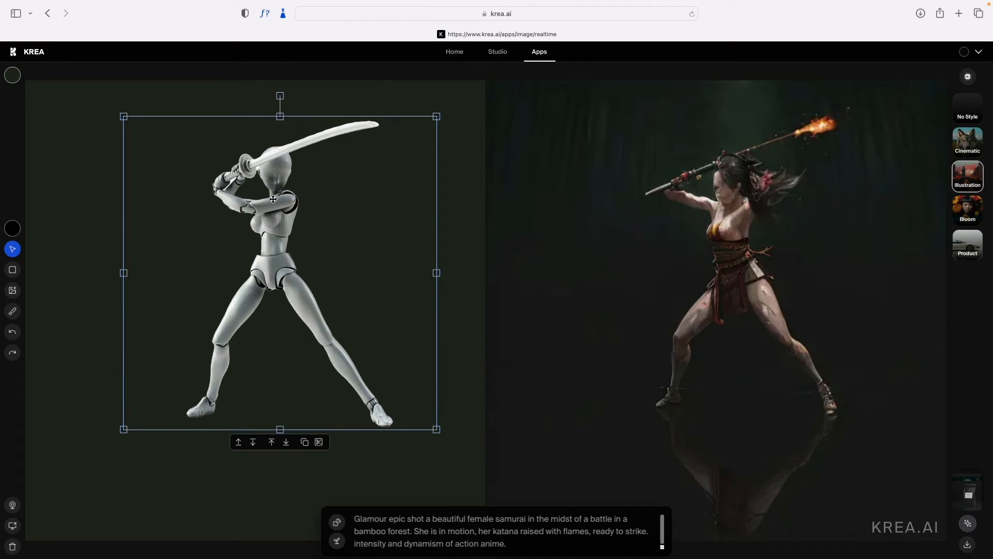
pyautogui.moveTo(273, 199); pyautogui.dragTo(164, 204)
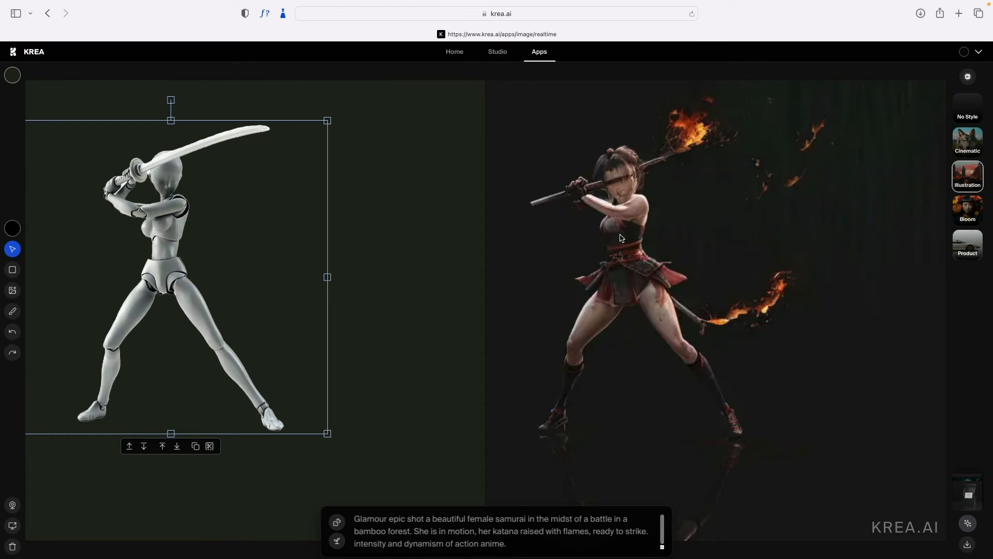
pyautogui.click(150, 192)
pyautogui.click(160, 210)
pyautogui.moveTo(170, 202); pyautogui.dragTo(169, 229)
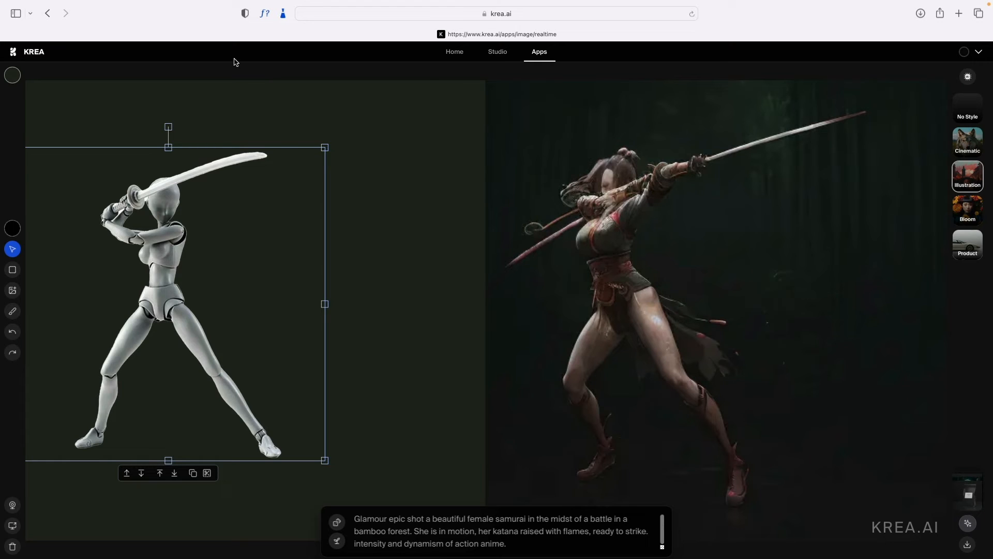
# Paint jagged yellow flames along the mannequin's sword with a much smaller brush, and extend the blade past its tip with a yellow stroke
pyautogui.click(14, 313)
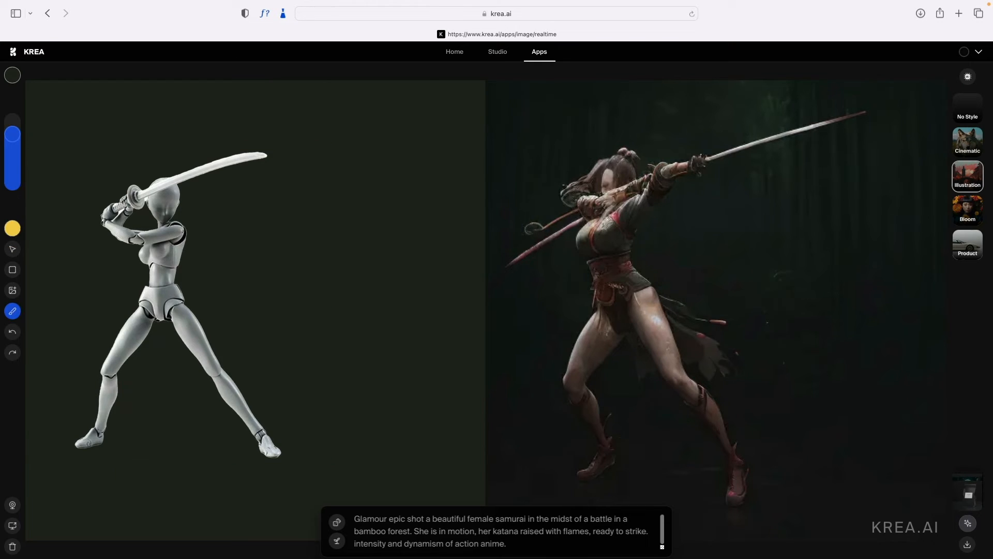
pyautogui.moveTo(12, 133); pyautogui.dragTo(10, 177)
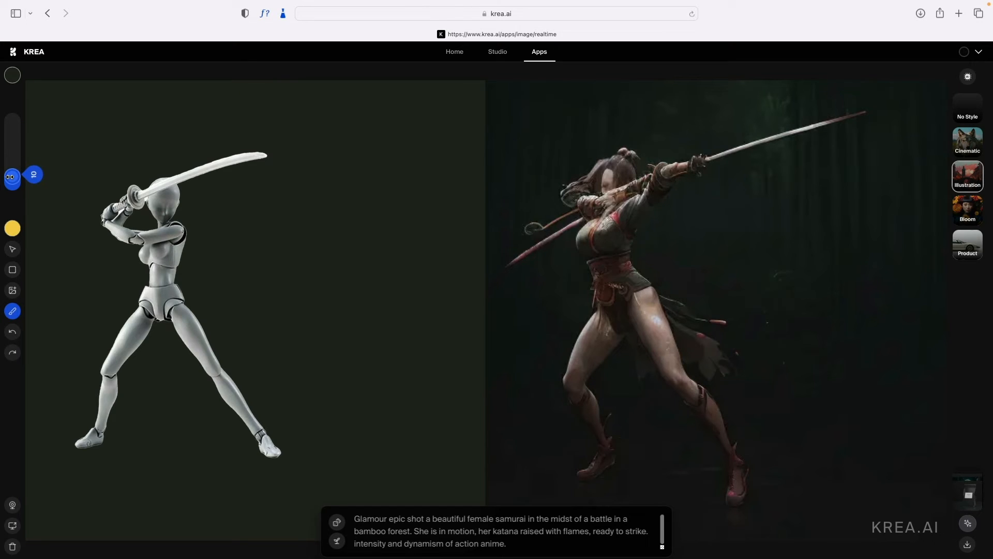
pyautogui.moveTo(140, 193)
pyautogui.mouseDown()
pyautogui.moveTo(173, 164)
pyautogui.moveTo(280, 147)
pyautogui.mouseUp()
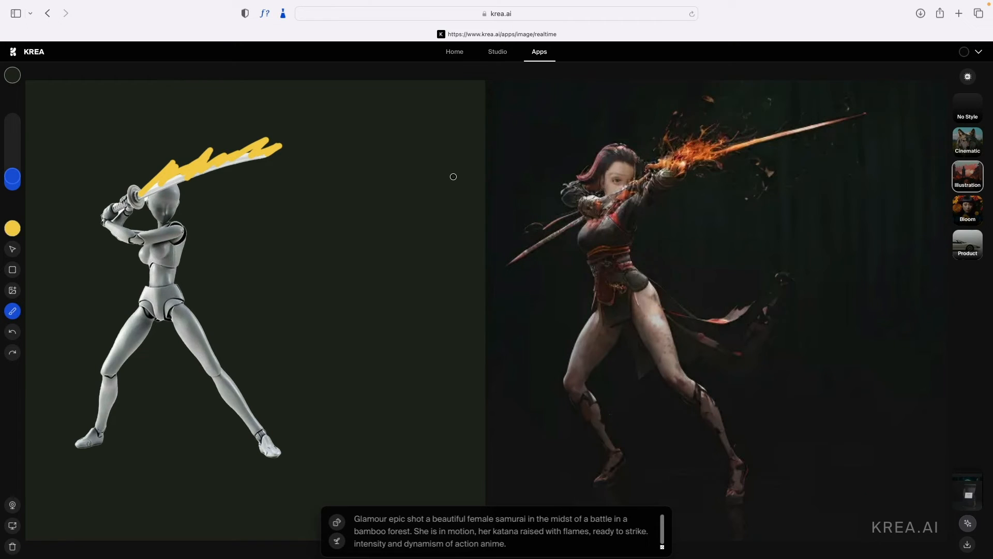
pyautogui.moveTo(247, 159); pyautogui.dragTo(362, 115)
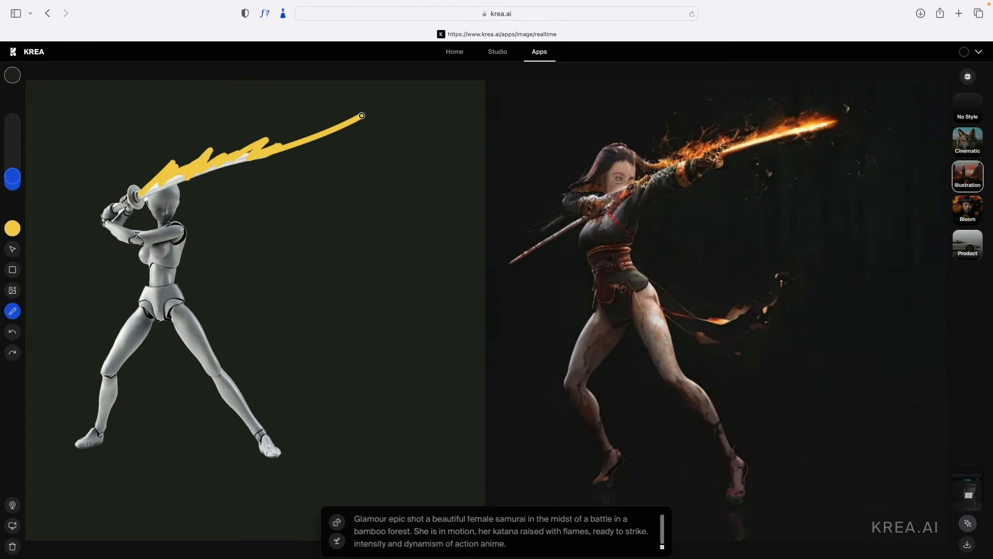
# Paint five bright green vertical bamboo stalks around the mannequin, three in front of it and two behind it
pyautogui.click(12, 228)
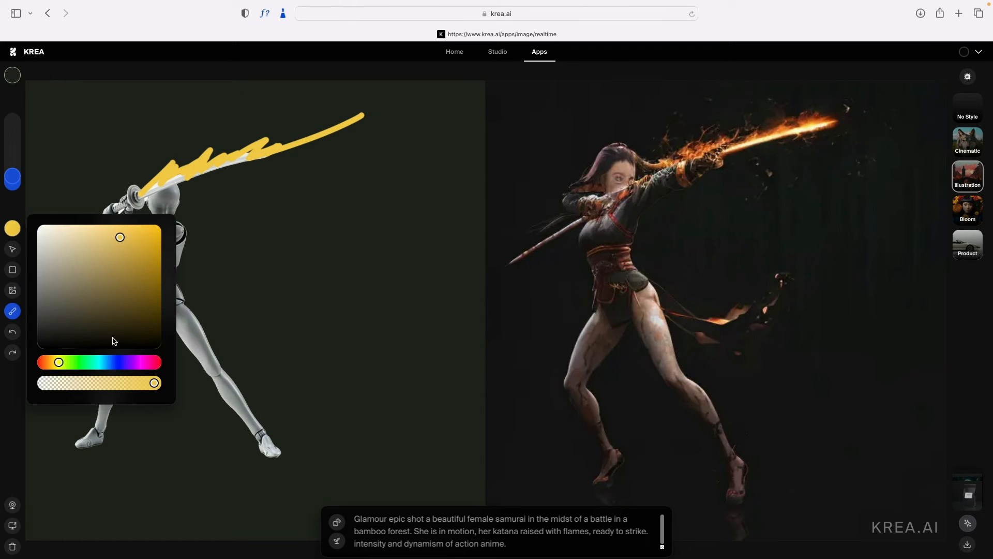
pyautogui.click(80, 366)
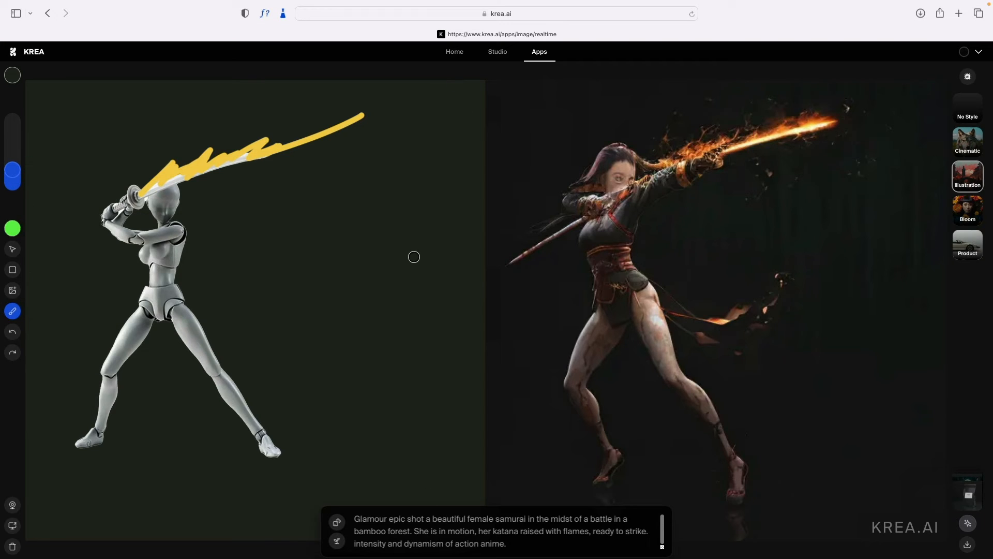
pyautogui.moveTo(436, 89); pyautogui.dragTo(429, 490)
pyautogui.moveTo(378, 161); pyautogui.dragTo(369, 421)
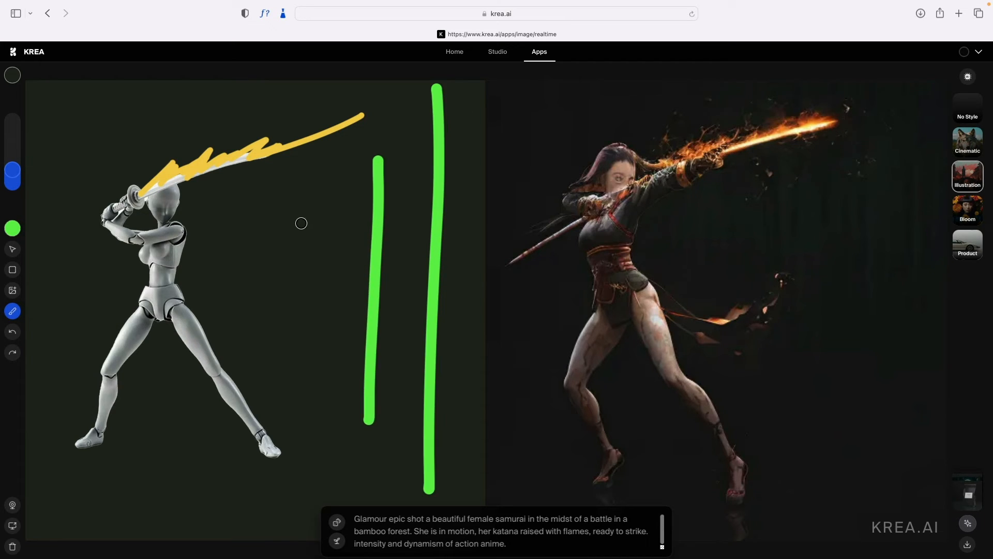
pyautogui.moveTo(300, 221); pyautogui.dragTo(293, 400)
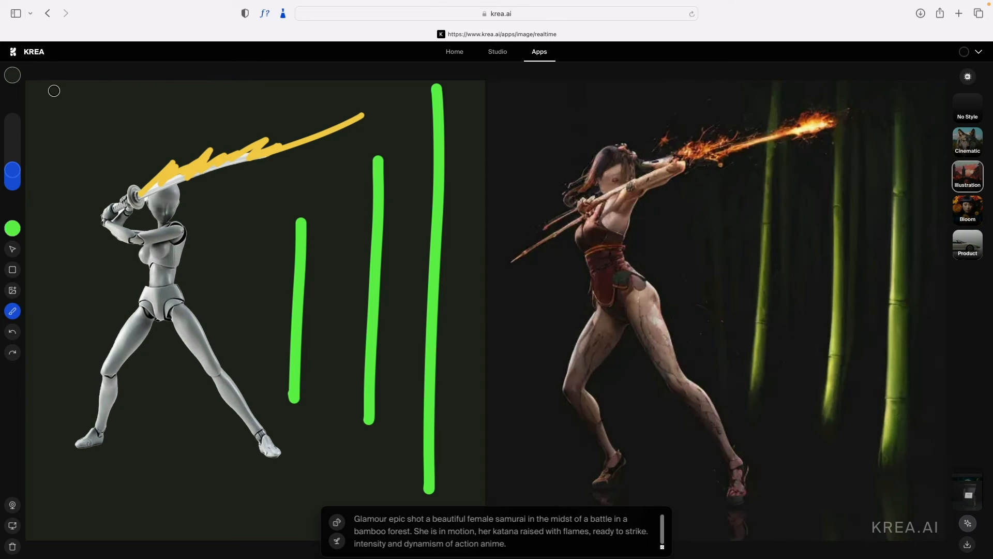
pyautogui.moveTo(54, 89); pyautogui.dragTo(52, 326)
pyautogui.click(135, 93)
pyautogui.moveTo(132, 137); pyautogui.dragTo(127, 177)
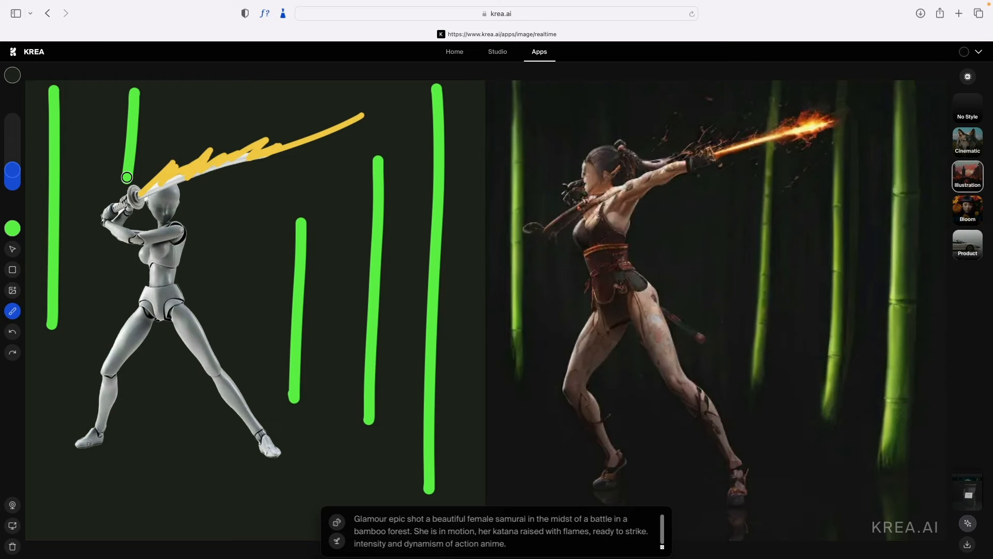
# Move the mannequin and its flame stroke slightly right and down, and bring the yellow blade extension back in line with the sword
pyautogui.click(13, 248)
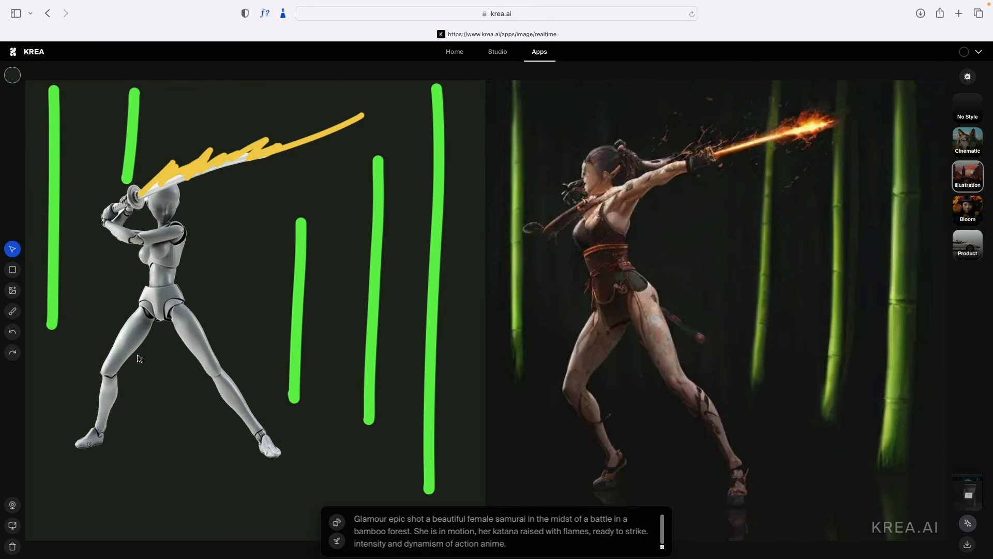
pyautogui.moveTo(206, 426)
pyautogui.mouseDown()
pyautogui.moveTo(166, 85)
pyautogui.moveTo(167, 142)
pyautogui.moveTo(200, 189)
pyautogui.mouseUp()
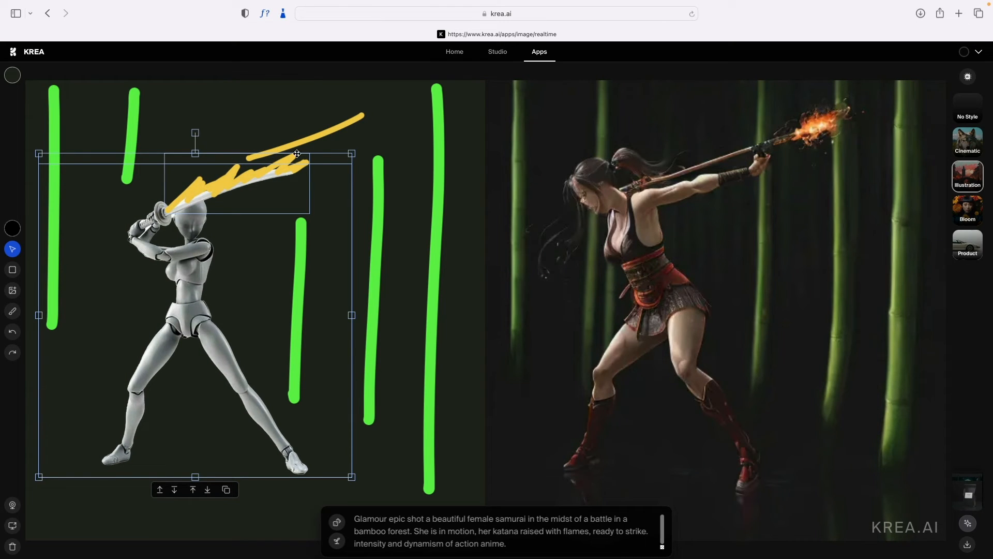
pyautogui.click(312, 146)
pyautogui.moveTo(312, 138); pyautogui.dragTo(291, 156)
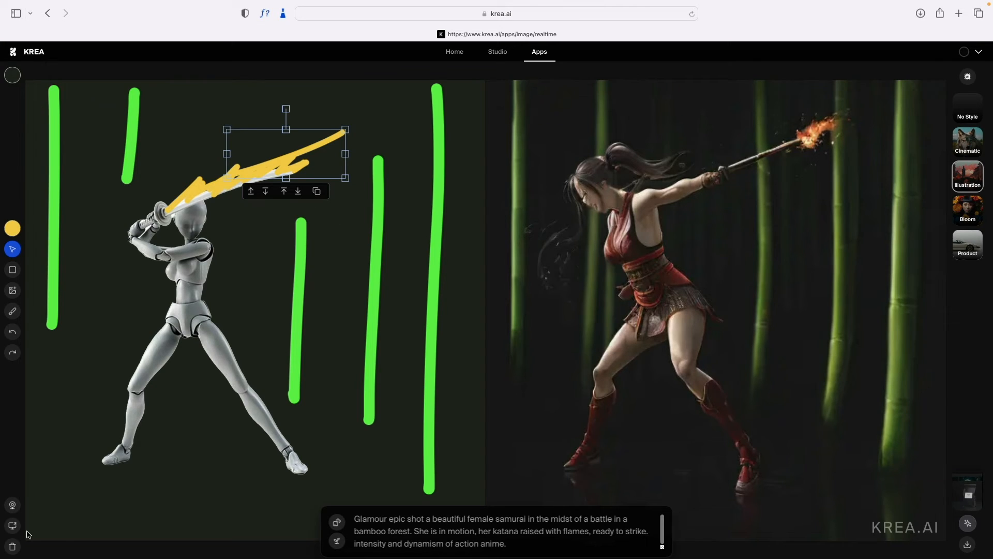
# Clear the canvas and replace the prompt with a cybernetic ninja darting across a neon-lit rooftop, katana slicing through the air
pyautogui.click(13, 546)
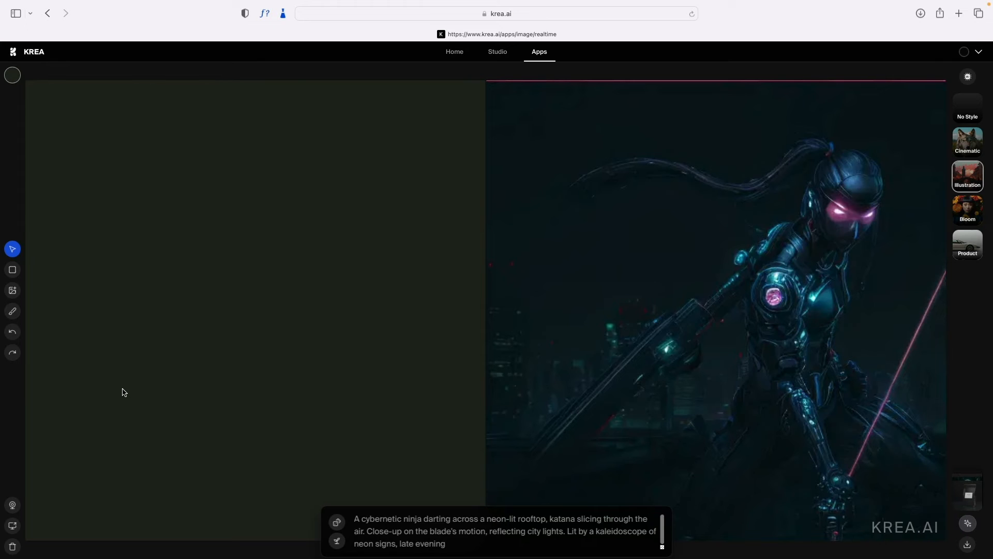
# Try the webcam as the live image source, allowing krea.ai to use the camera, and turn the webcam off again
pyautogui.click(13, 510)
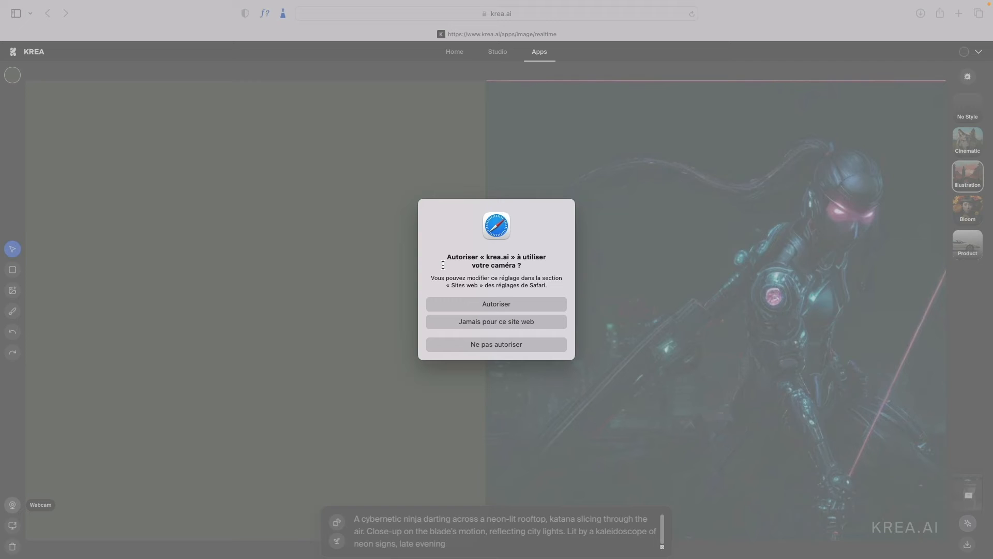
pyautogui.click(496, 305)
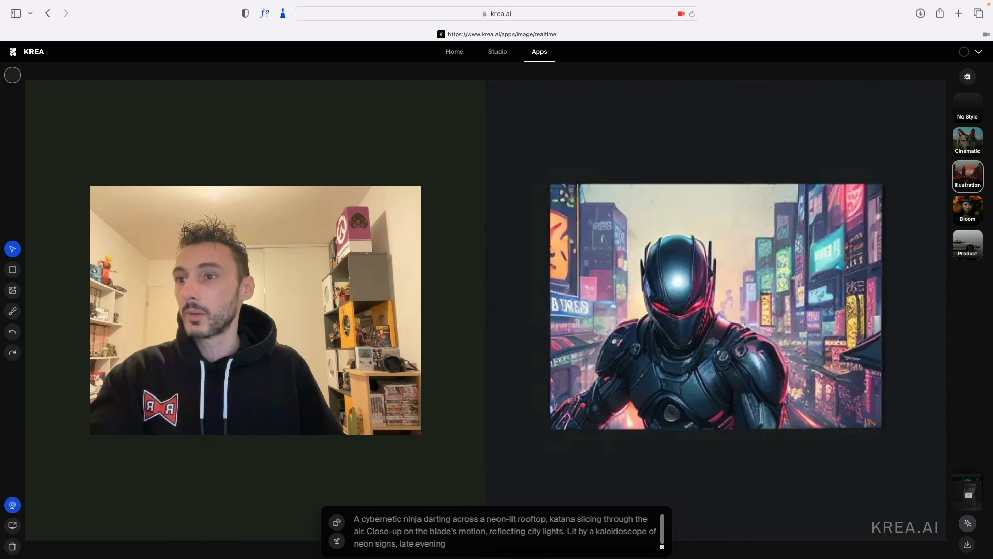
pyautogui.click(9, 505)
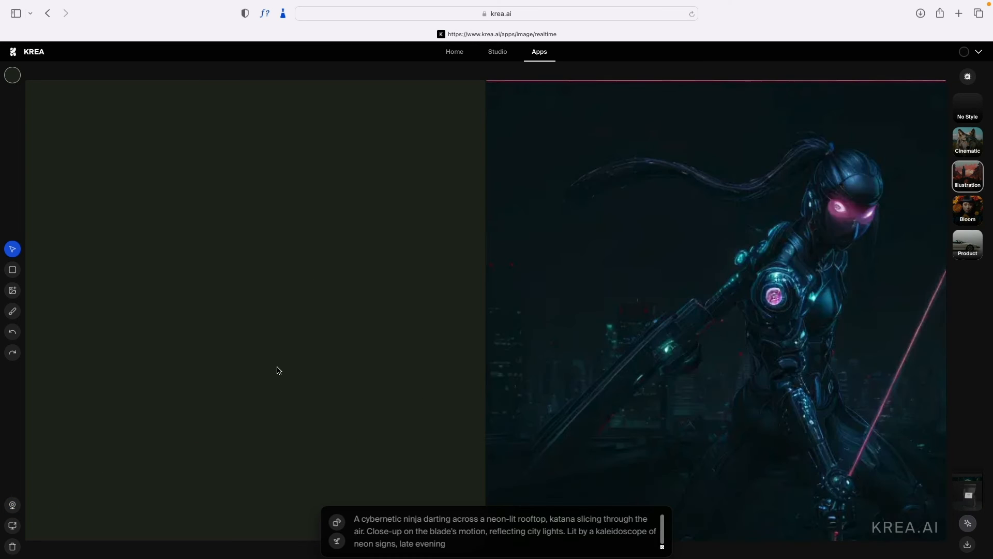
# Try the external program input, decline screen sharing, and choose never to be asked again for this website
pyautogui.click(12, 527)
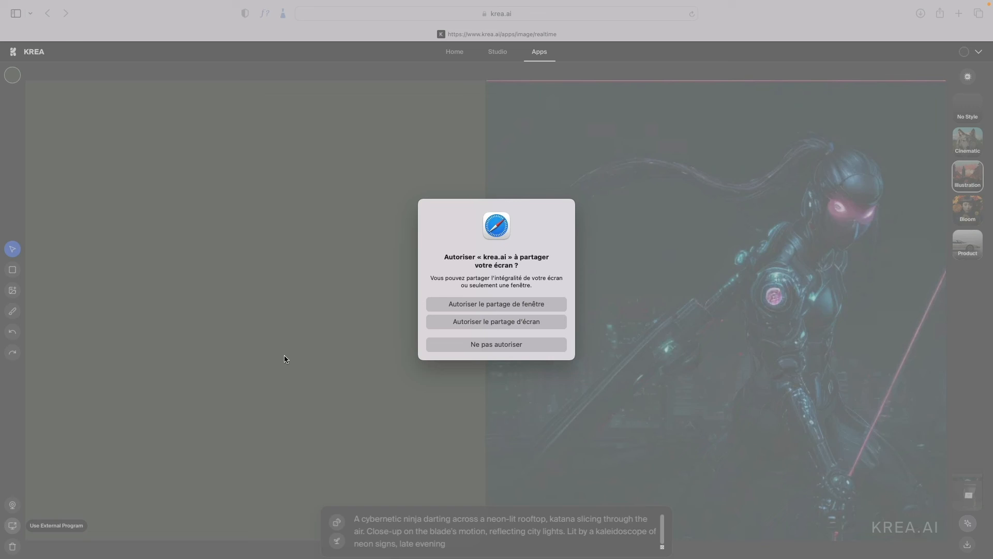
pyautogui.click(493, 345)
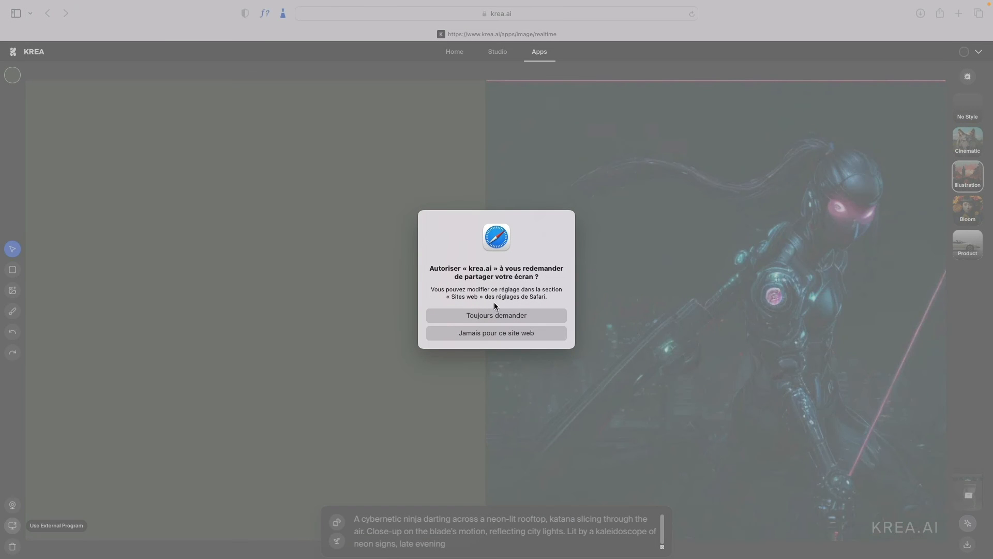
pyautogui.click(484, 331)
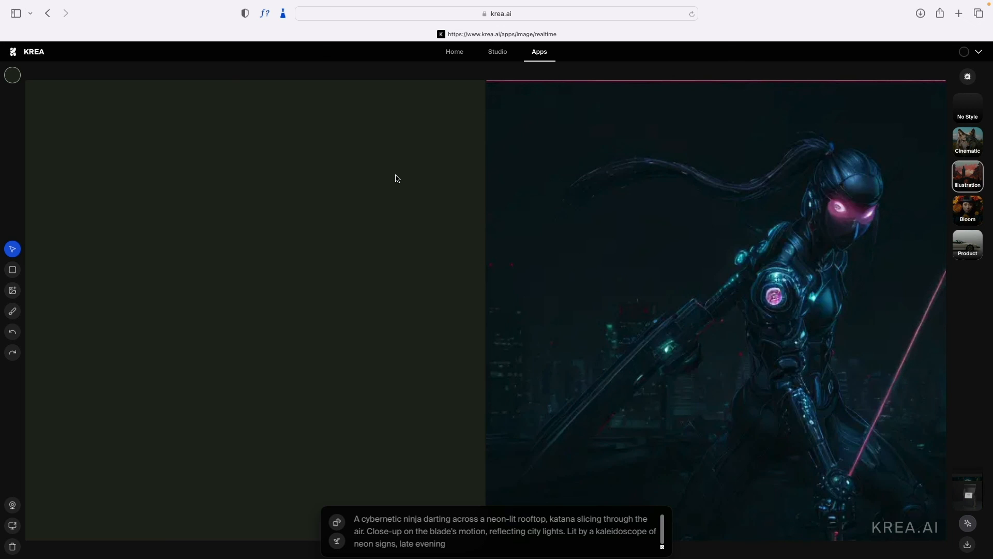
# Paint a large green zigzag brush stroke across the empty canvas
pyautogui.click(12, 311)
pyautogui.moveTo(39, 278)
pyautogui.mouseDown()
pyautogui.moveTo(119, 289)
pyautogui.moveTo(423, 384)
pyautogui.mouseUp()
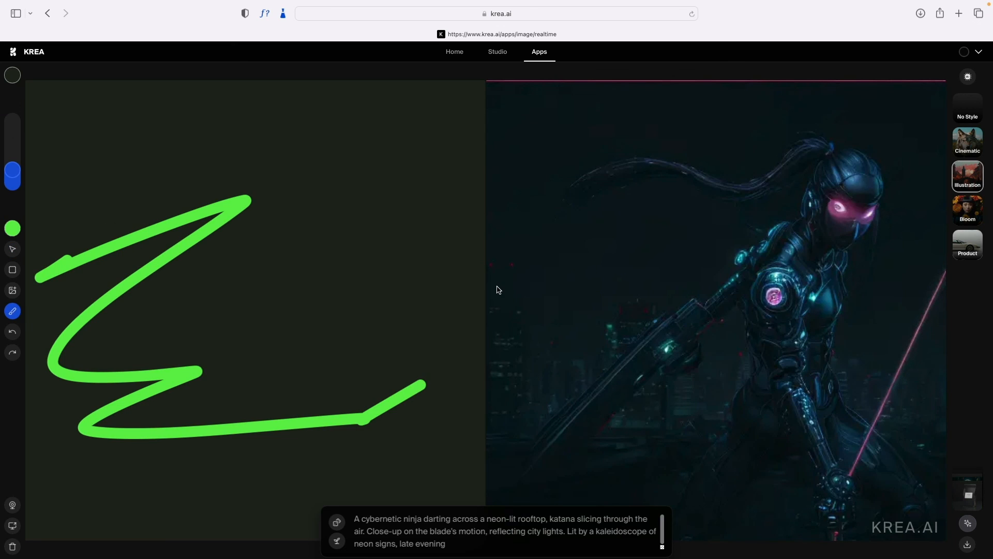